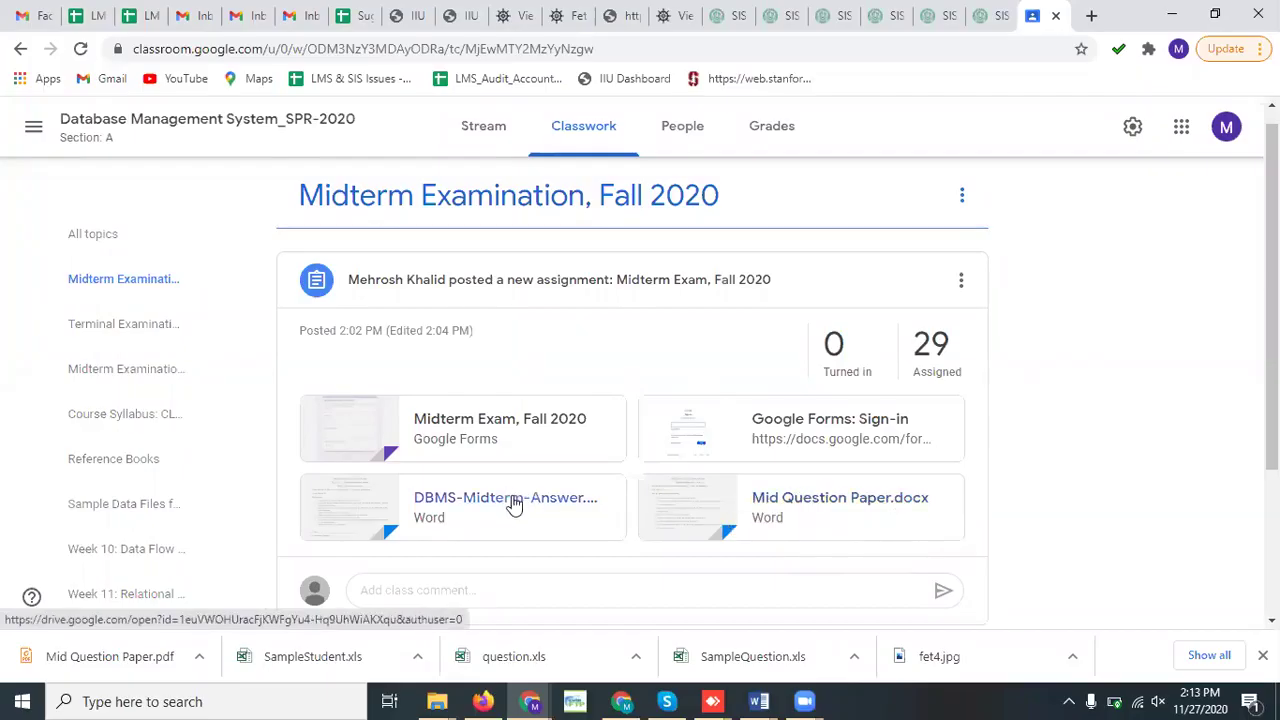
Read through the Mid Question Paper attachment, then close its preview
left_click(656, 505)
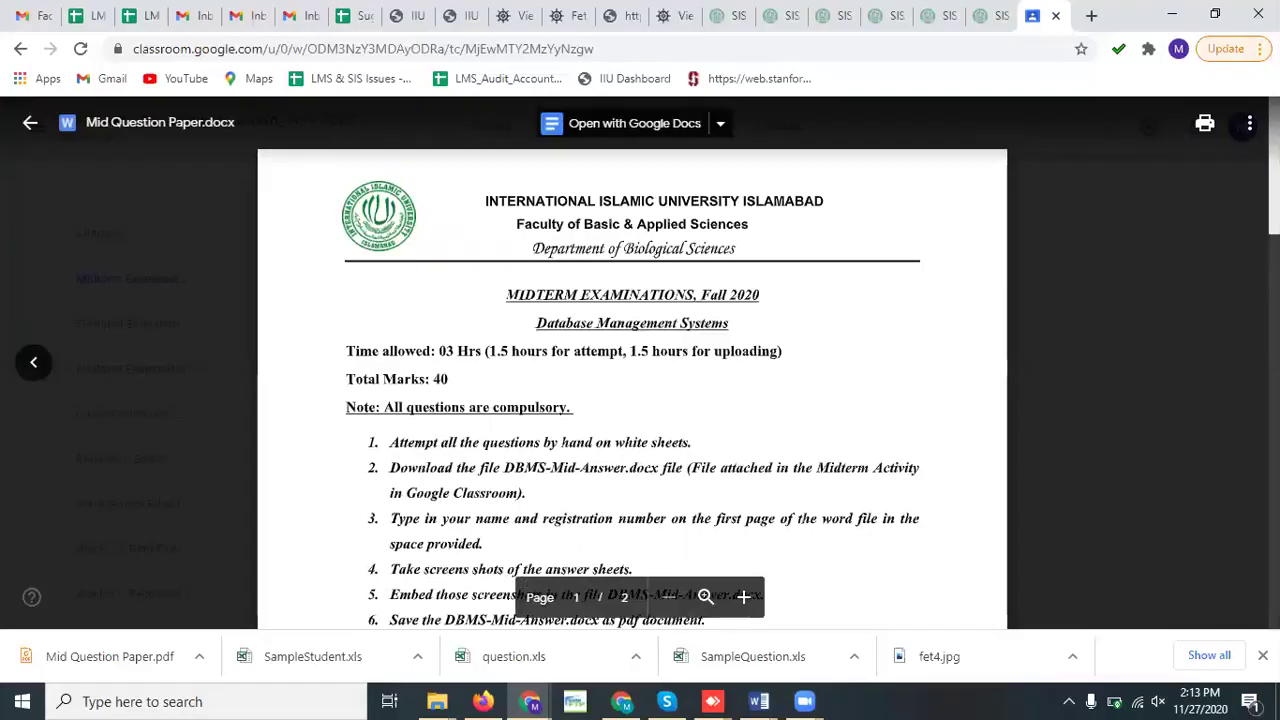
scroll(632, 390, "down", 1)
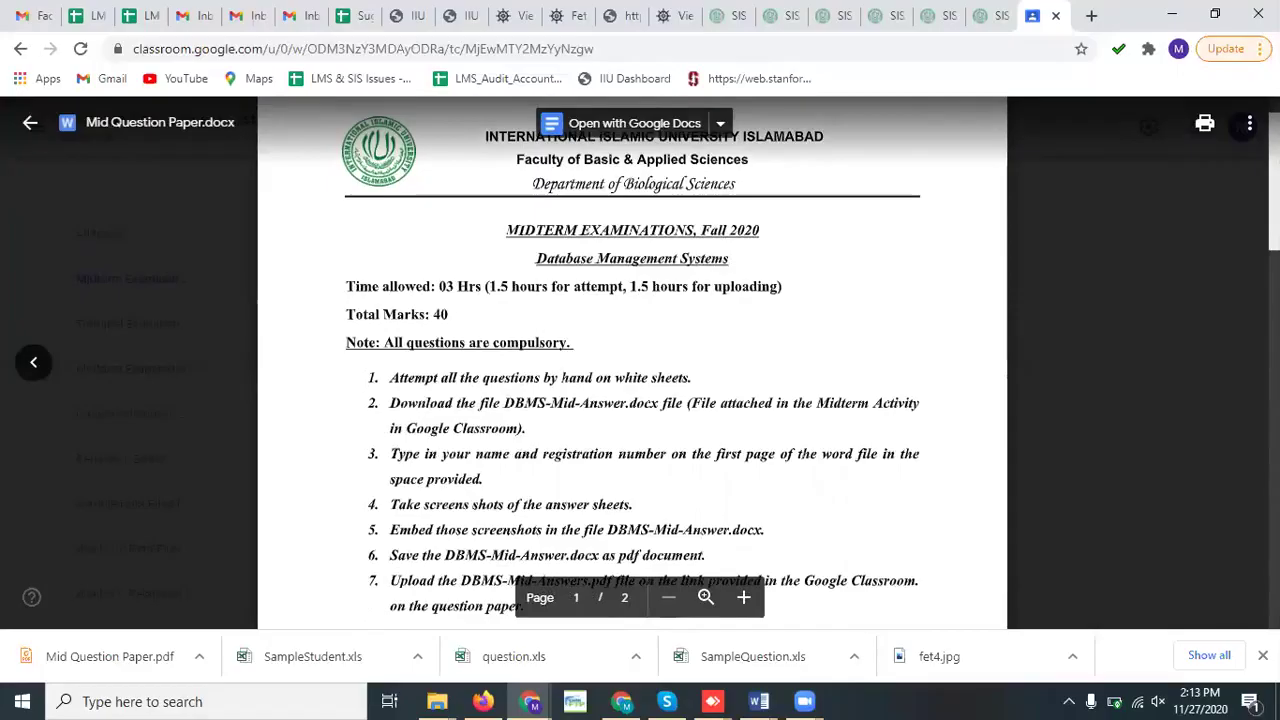
scroll(632, 360, "down", 1)
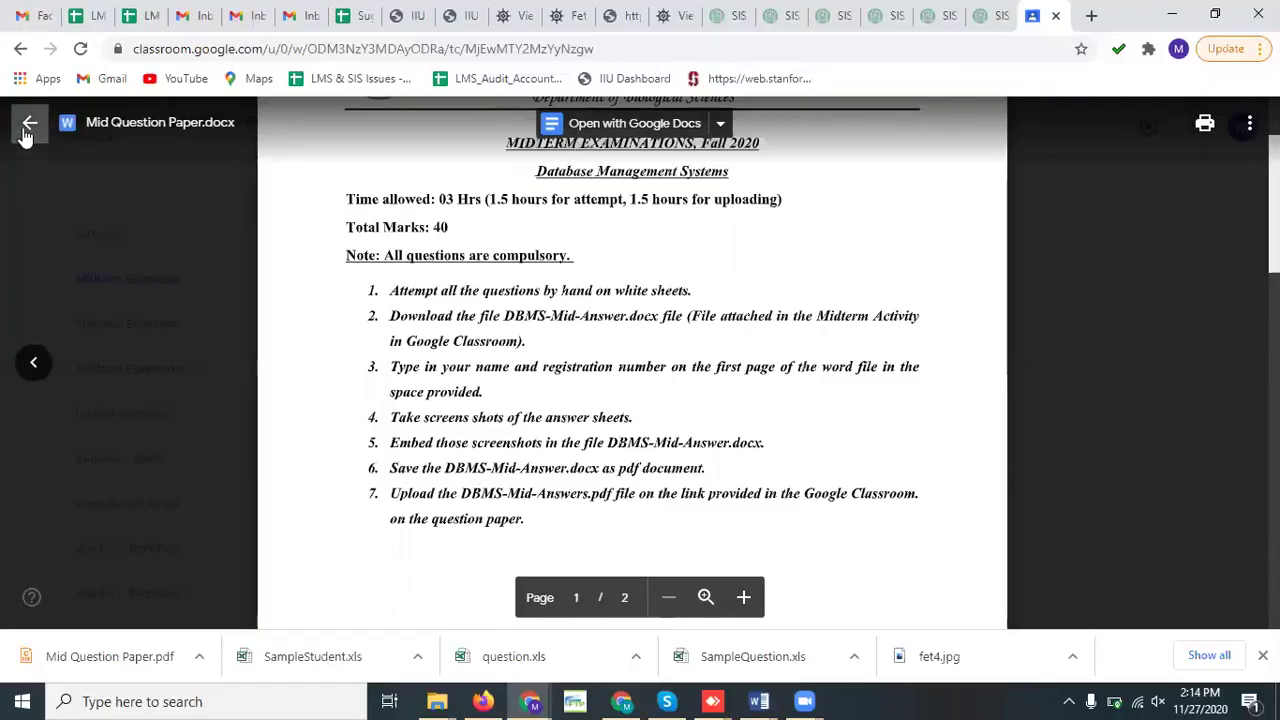
scroll(585, 210, "down", 15)
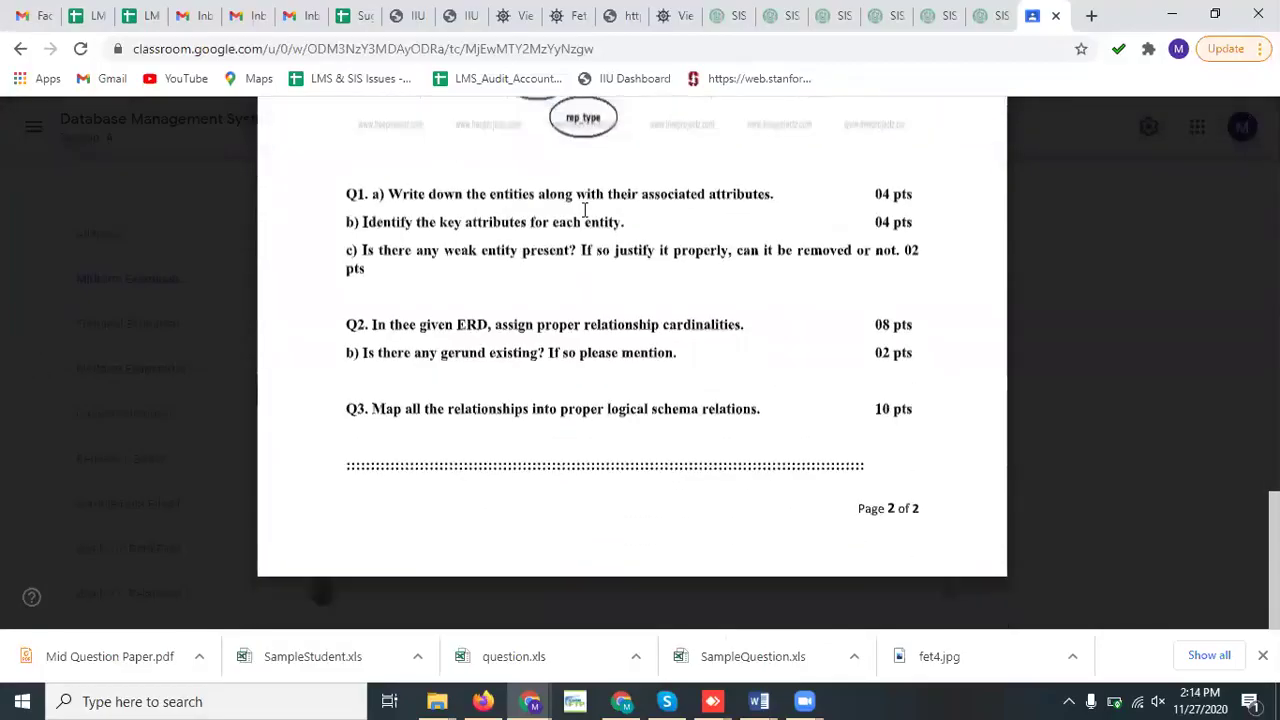
scroll(585, 210, "up", 15)
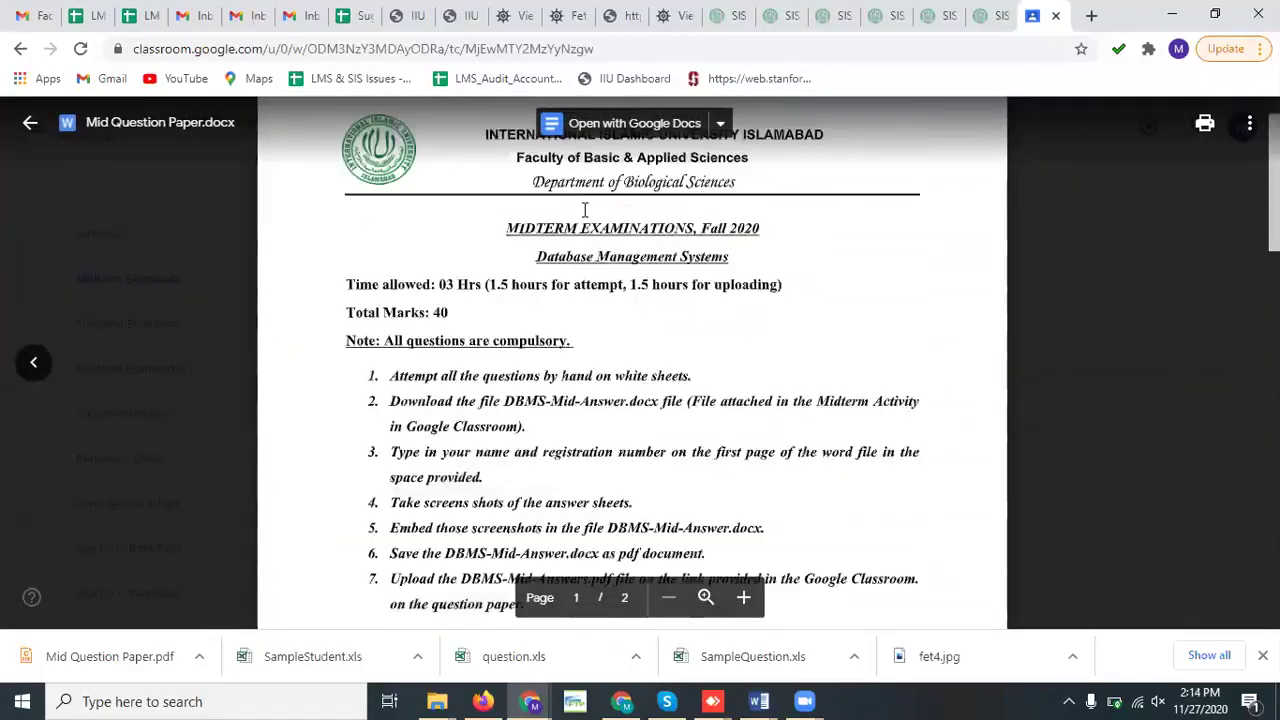
scroll(585, 210, "up", 1)
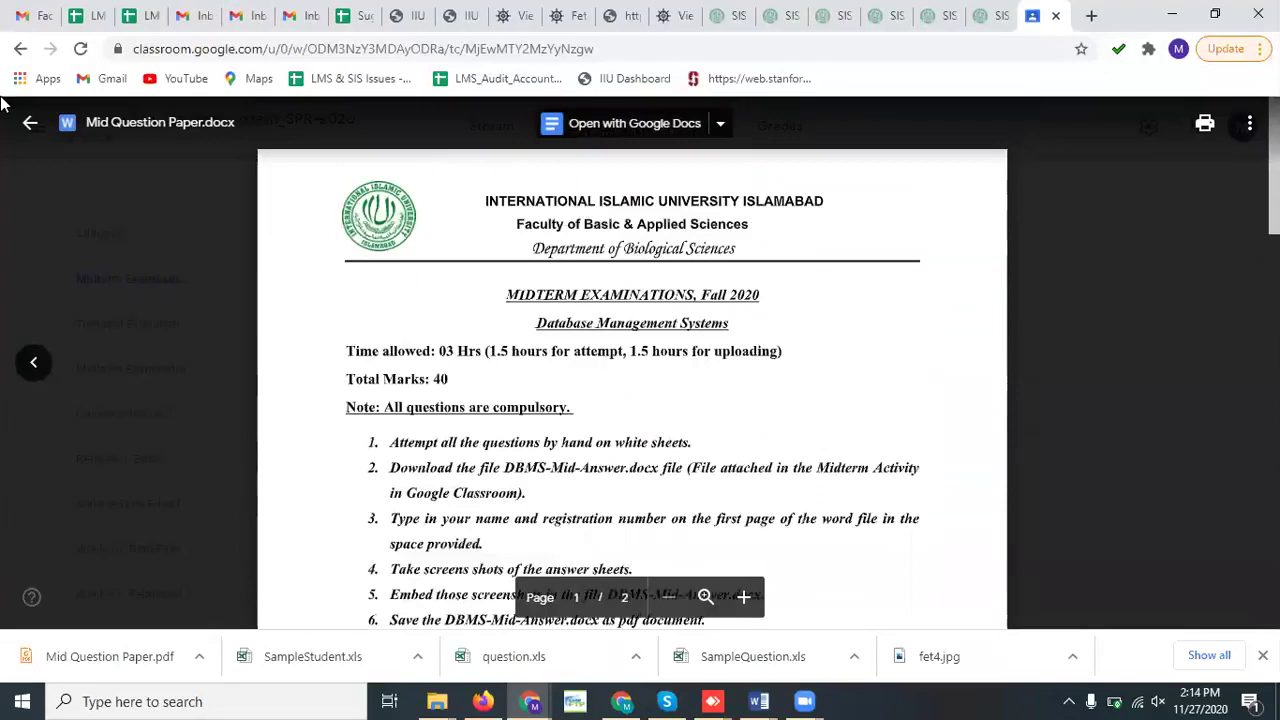
left_click(27, 130)
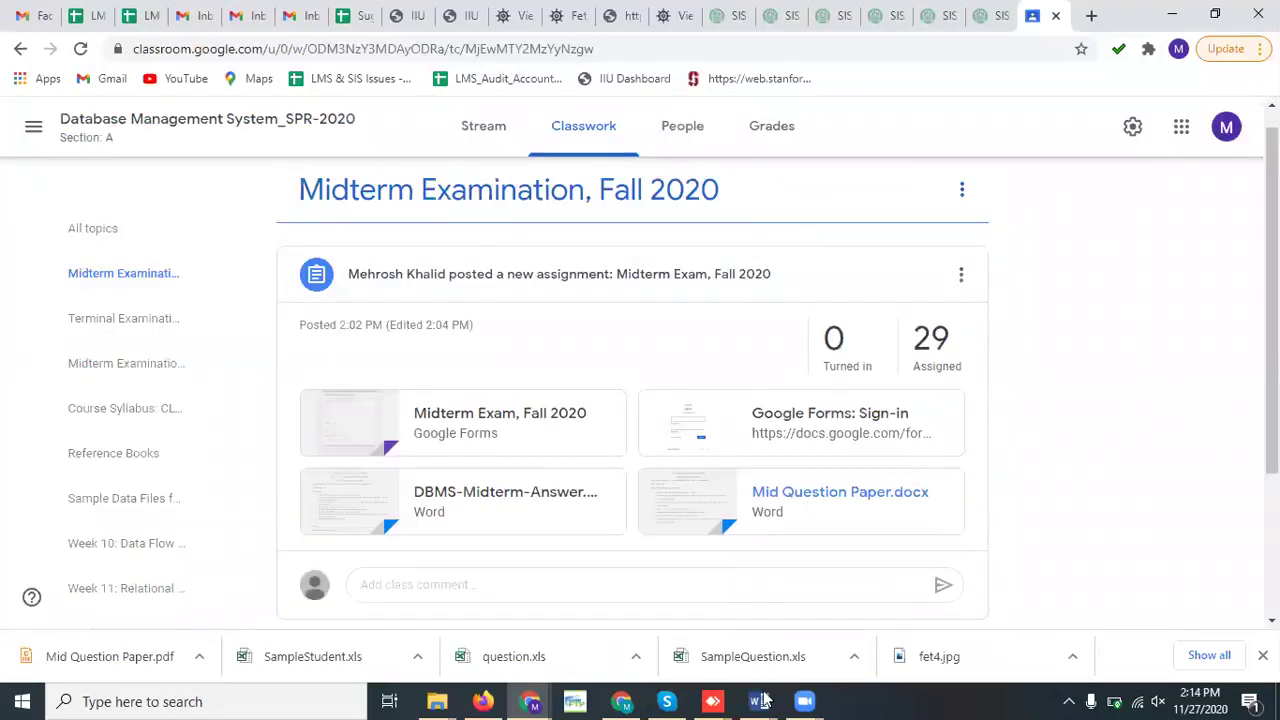
Switch to the DBMS-Midterm-Answer document and scroll down to its Name field
mouse_move(762, 701)
left_click(907, 647)
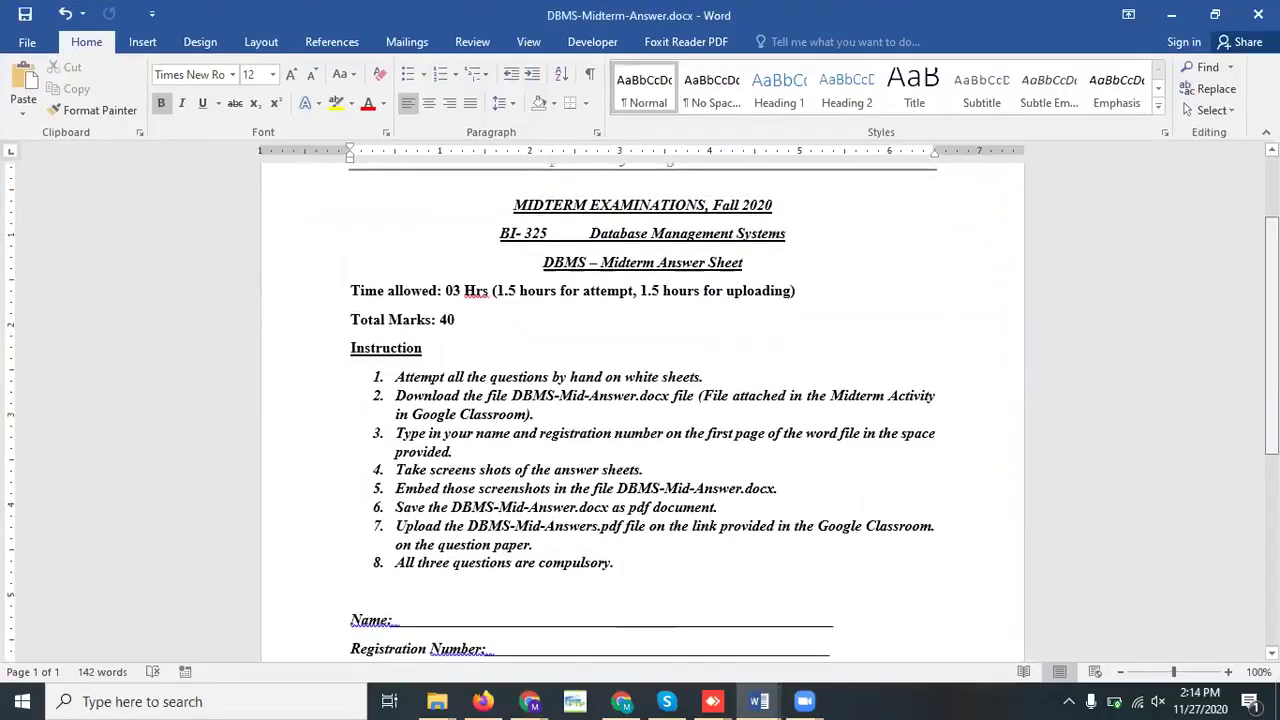
scroll(640, 410, "down", 2)
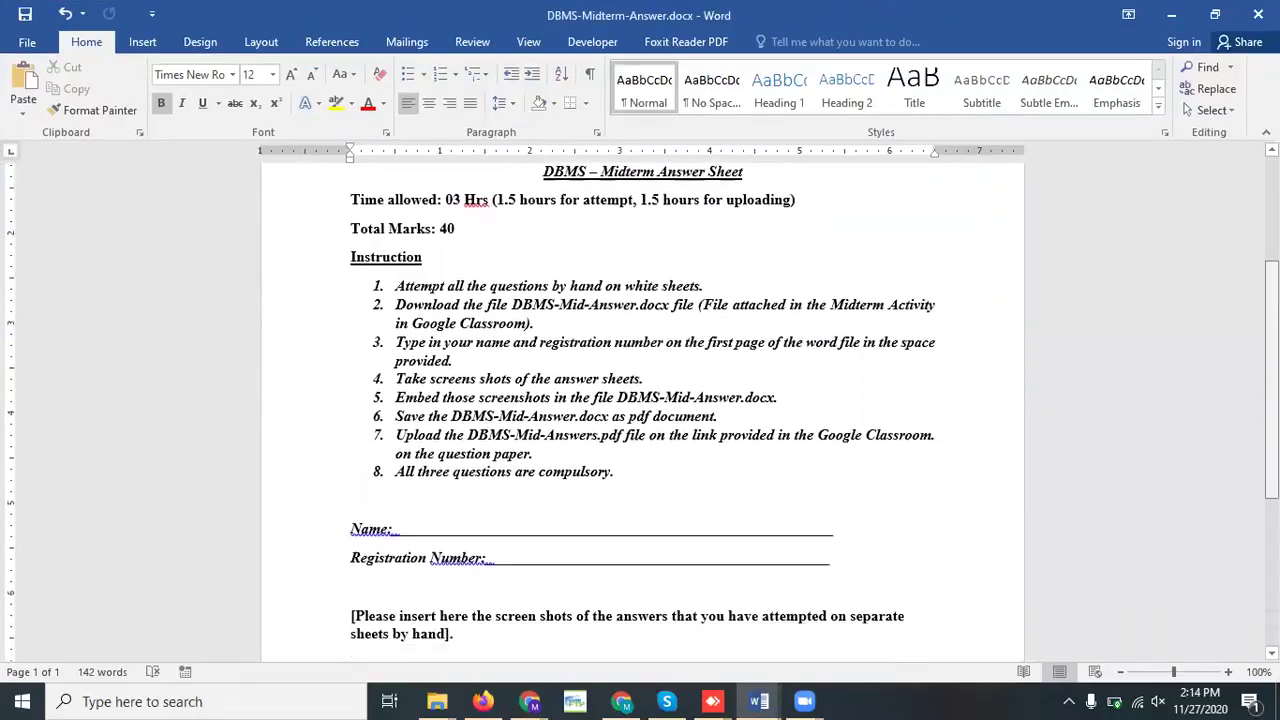
scroll(640, 410, "down", 1)
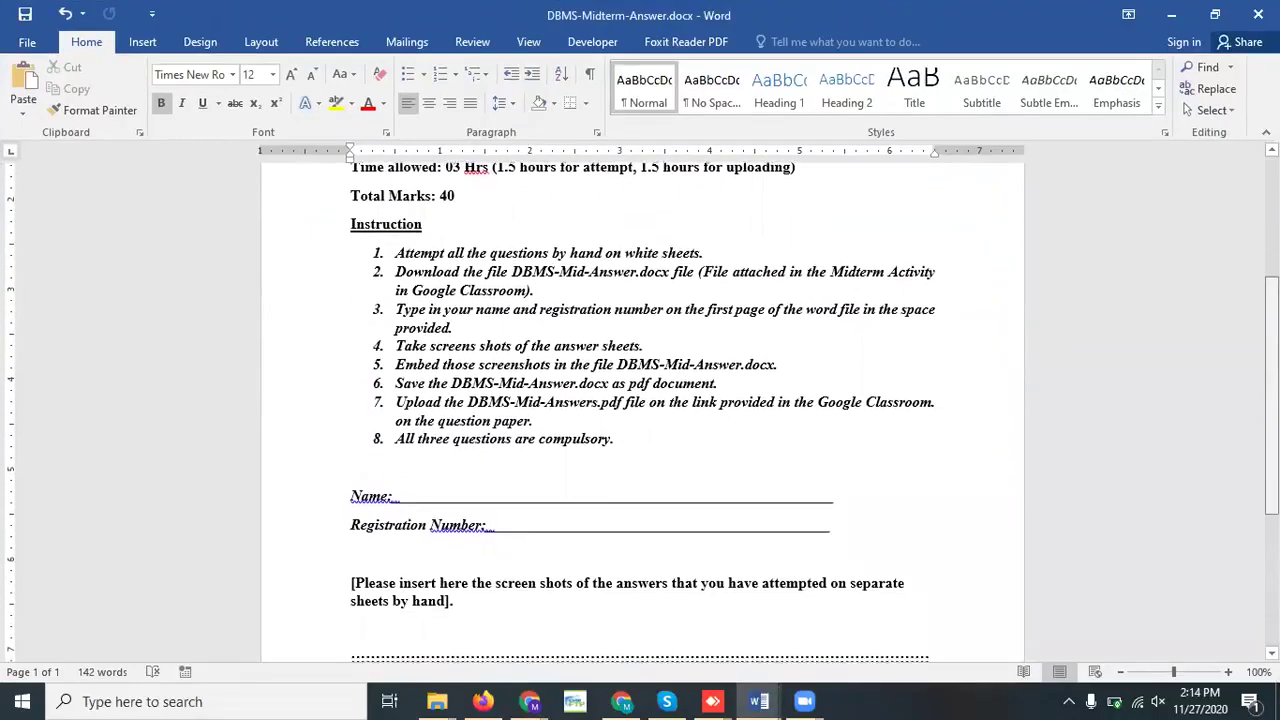
scroll(640, 410, "down", 1)
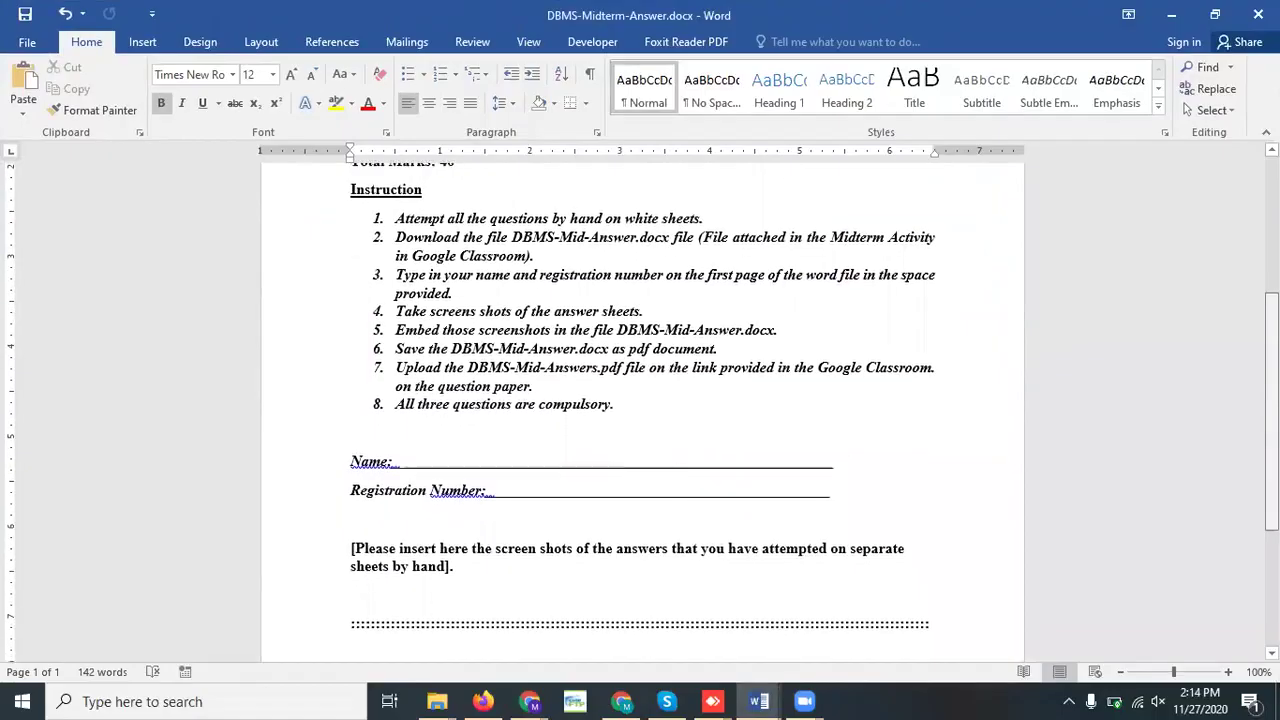
Enter the student's name and registration number after Name: and Registration Number:, trimming extra underscores
left_click(417, 453)
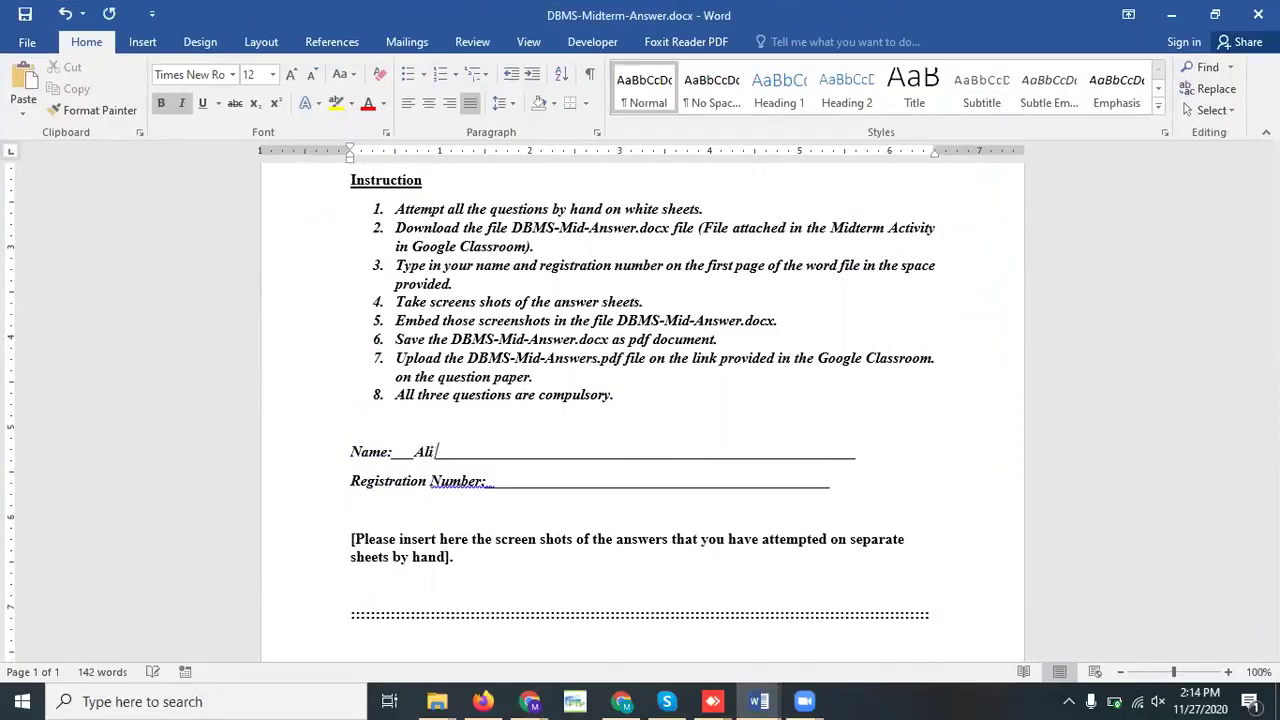
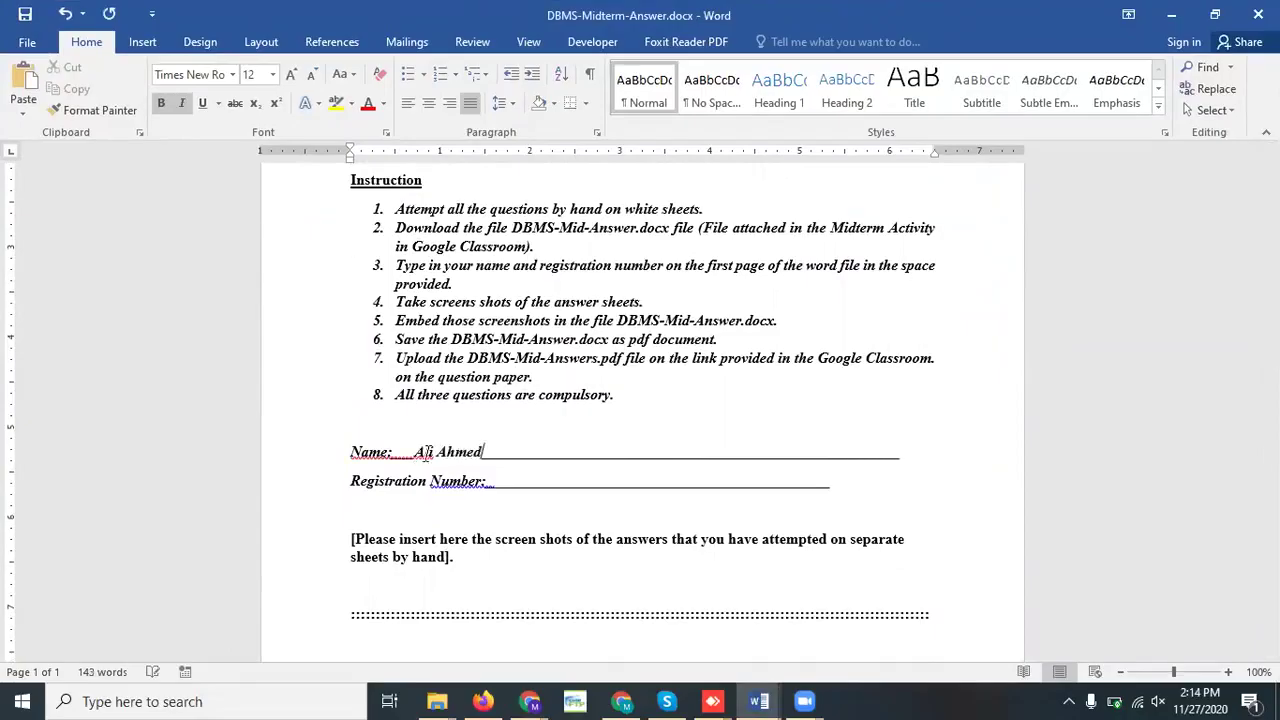
left_click(528, 483)
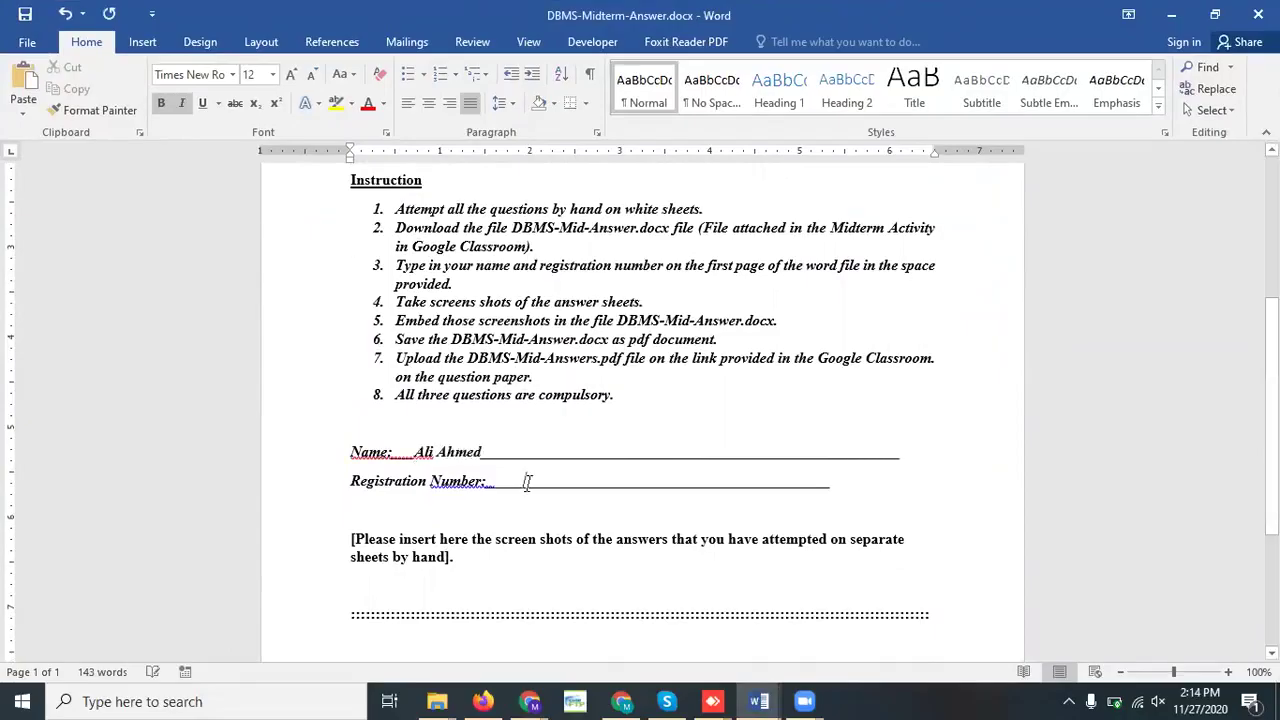
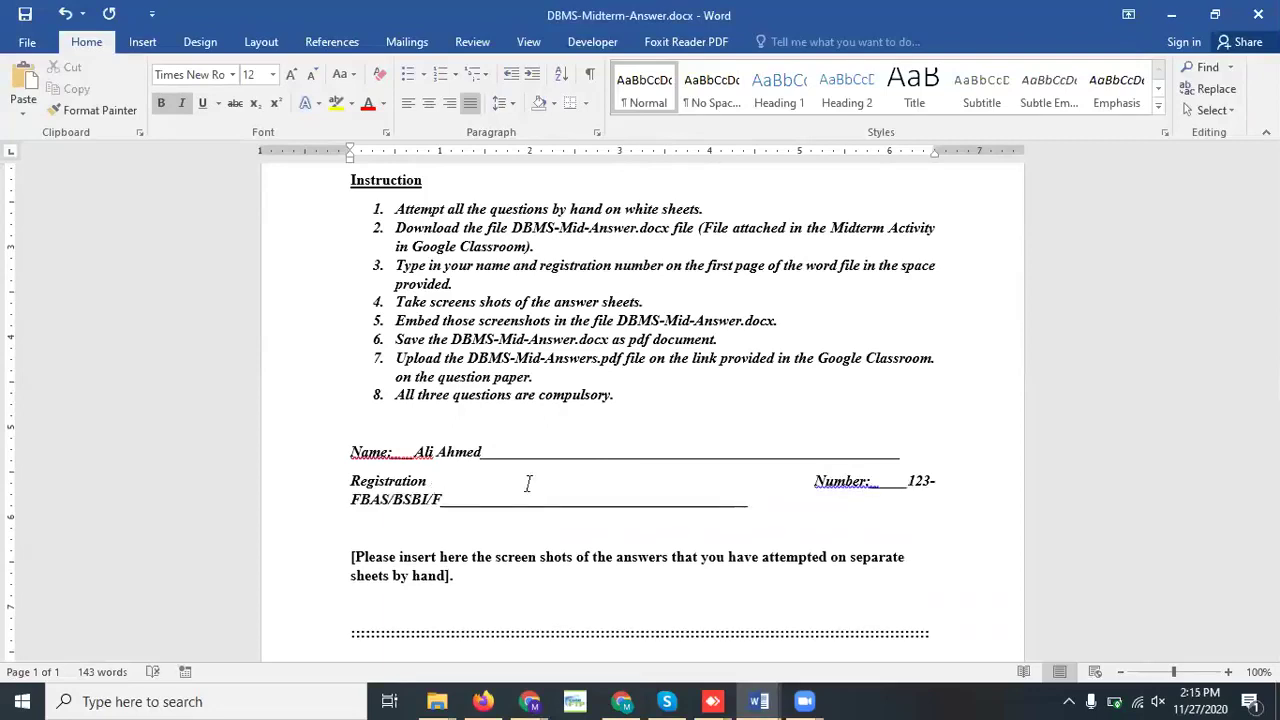
key("Delete")
key("Delete")
key("Delete")
key("Delete")
key("Delete")
key("Delete")
key("Delete")
key("Delete")
key("Delete")
key("Delete")
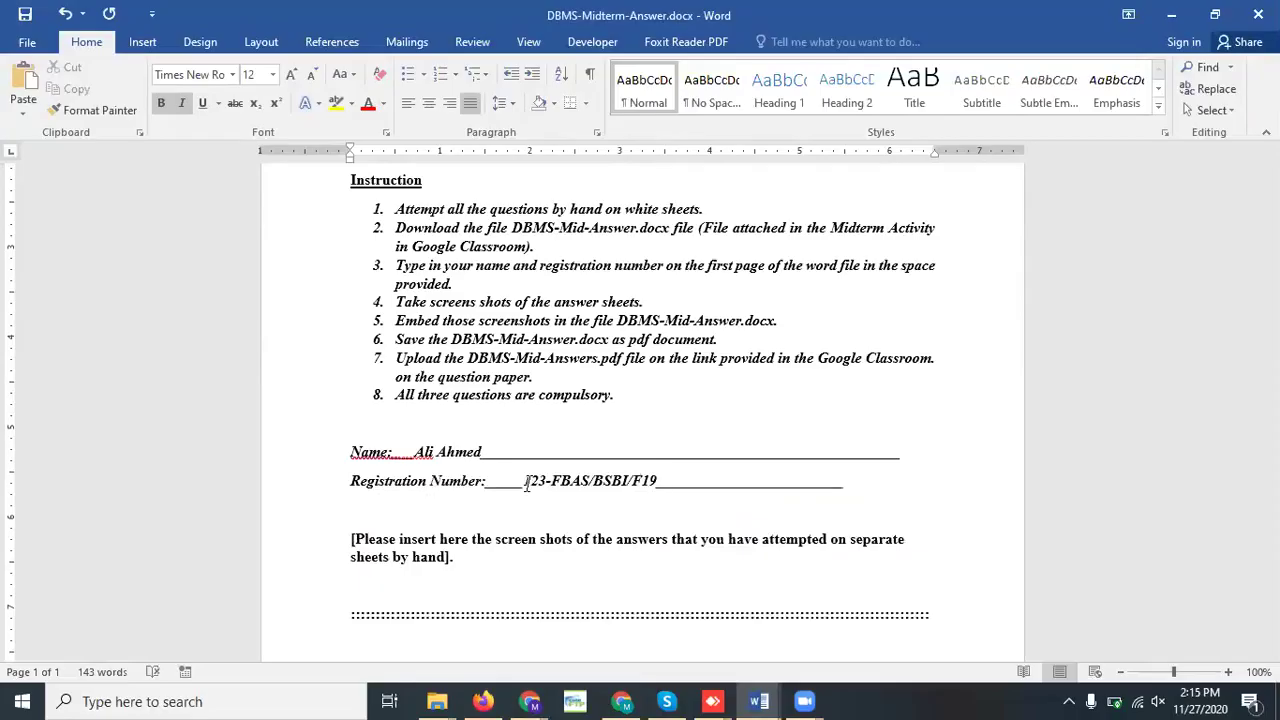
scroll(1272, 420, "down", 2)
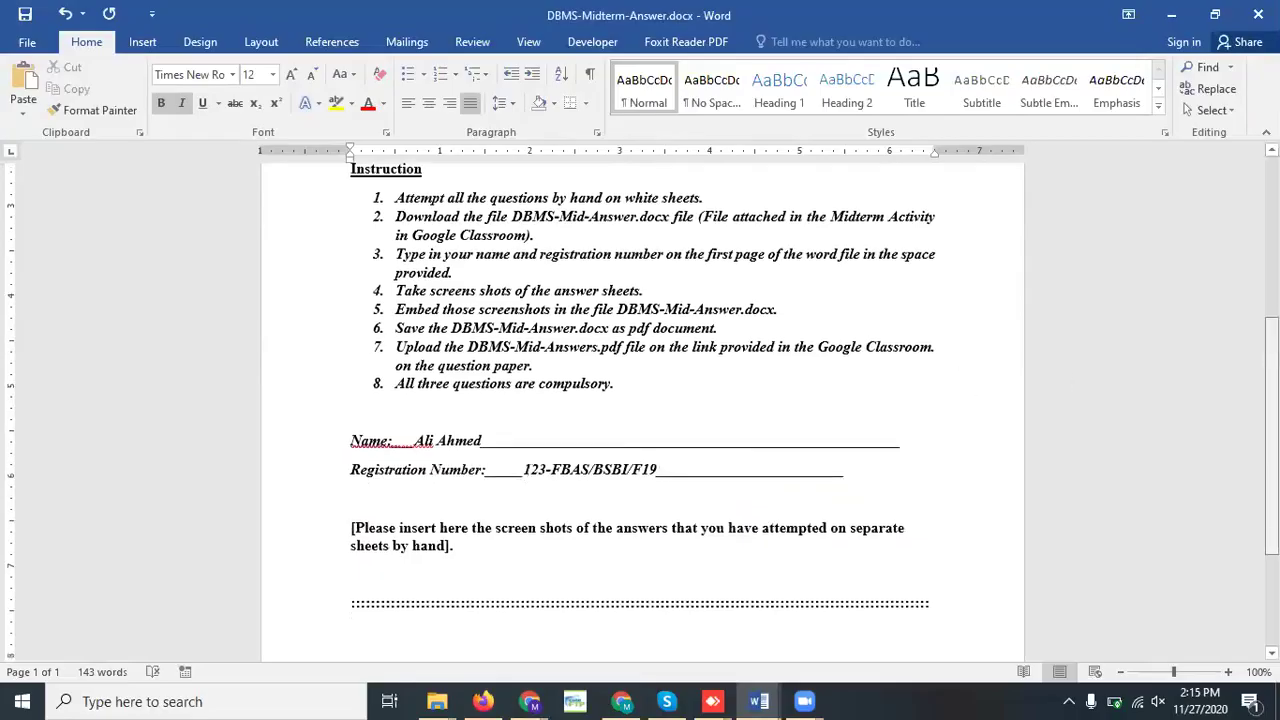
scroll(643, 410, "down", 2)
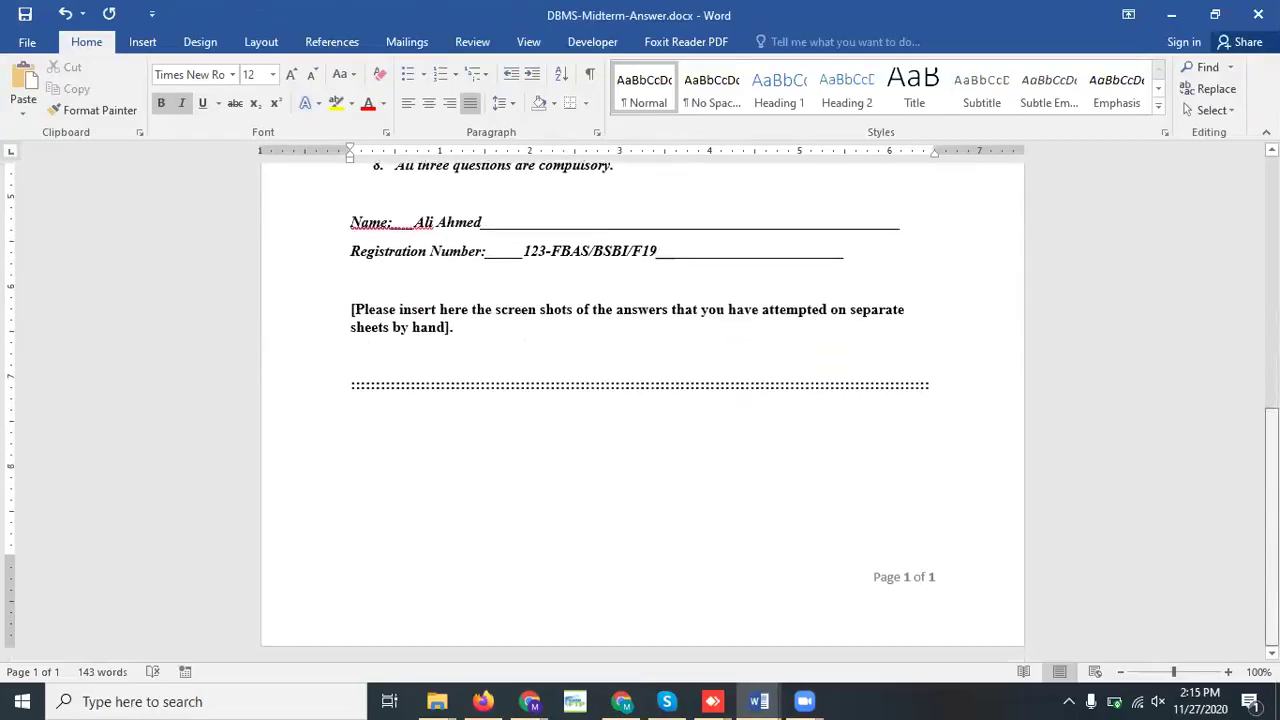
Insert a page break below the dotted line and type the 'Q1.' heading on the new page
left_click(687, 540)
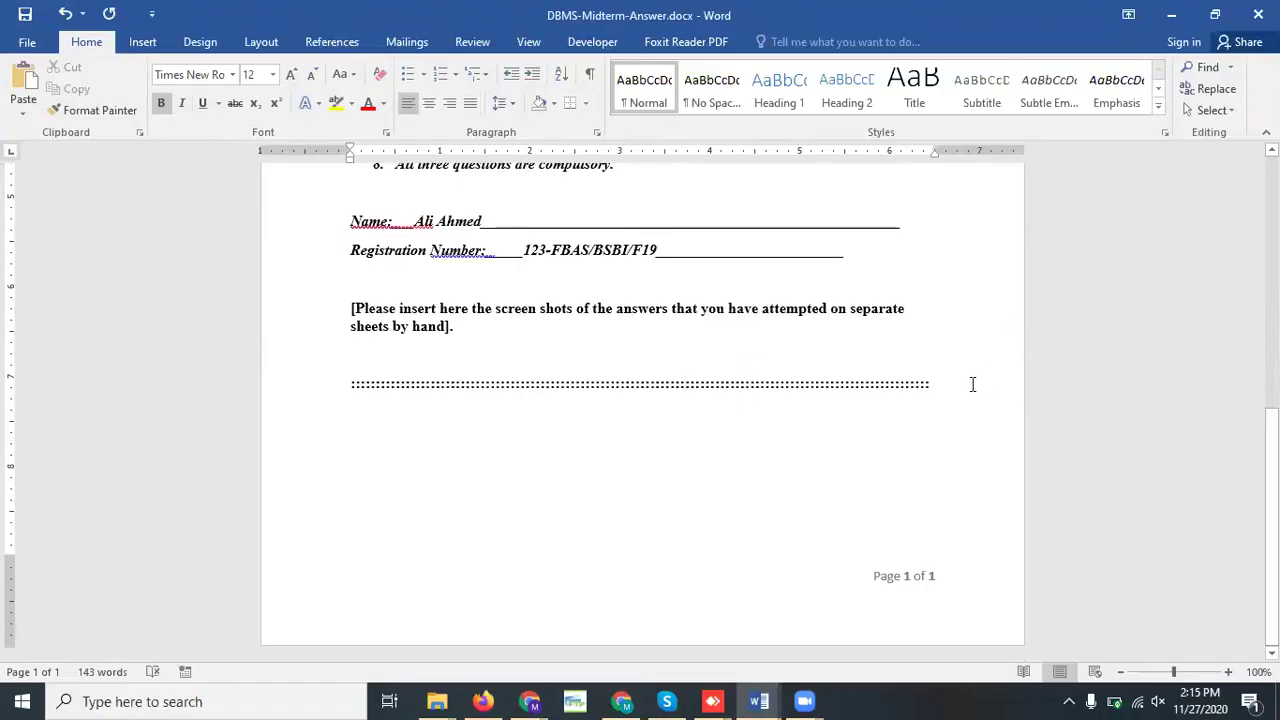
key("Down")
key("Down")
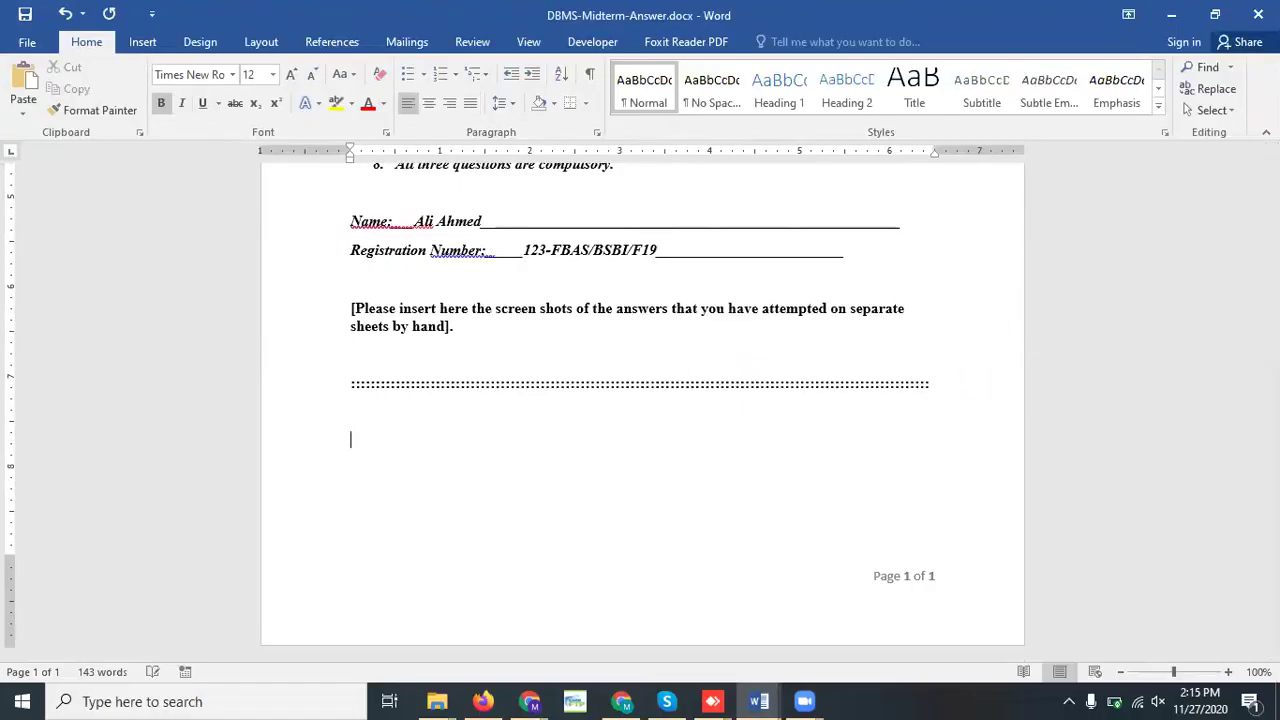
key("ctrl+Return")
scroll(972, 385, "down", 3)
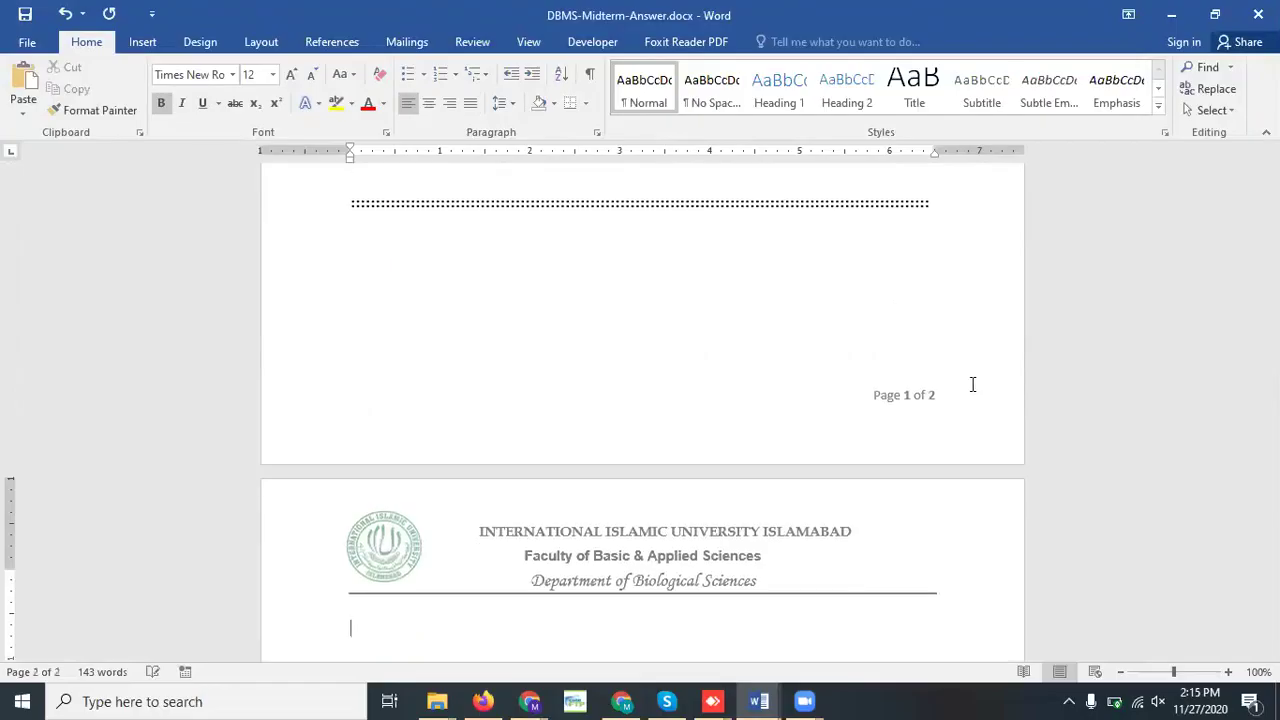
type("Q1.")
key("Return")
Insert the Desktop photo 'WhatsApp Image 2020-07-07 at 10.49.01 PM (1).jpeg' under Q1
left_click(142, 41)
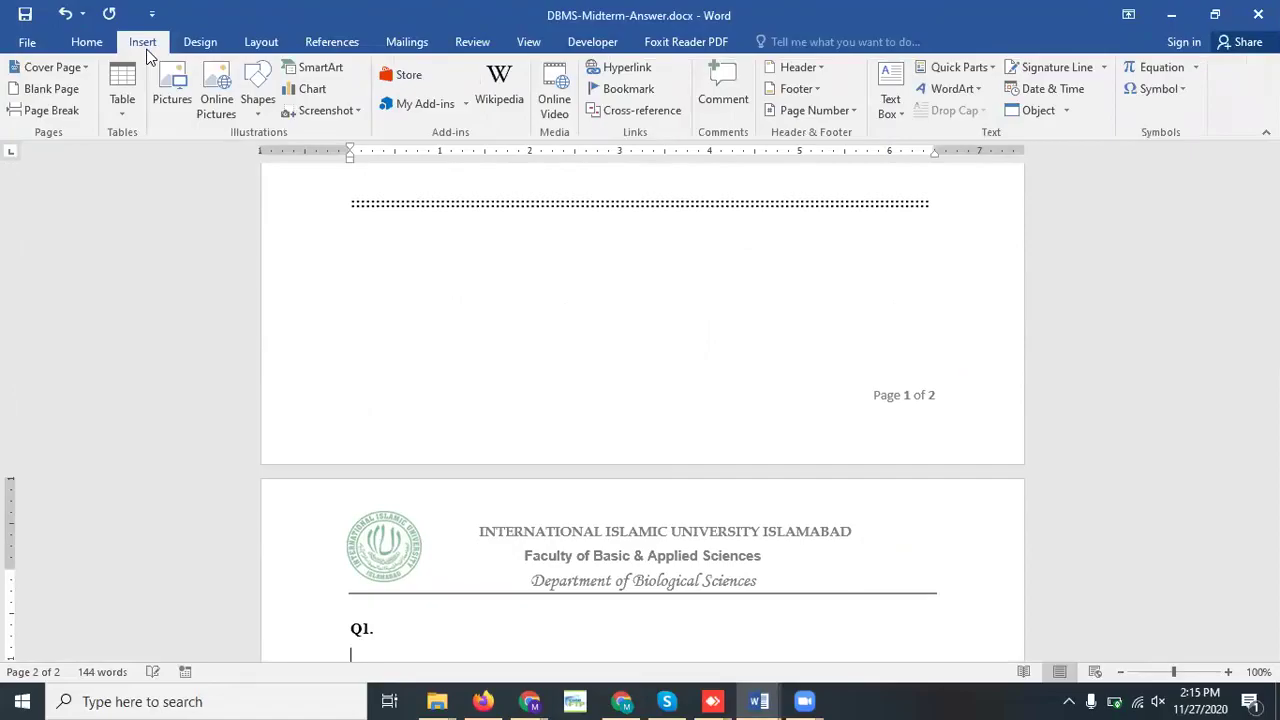
left_click(184, 107)
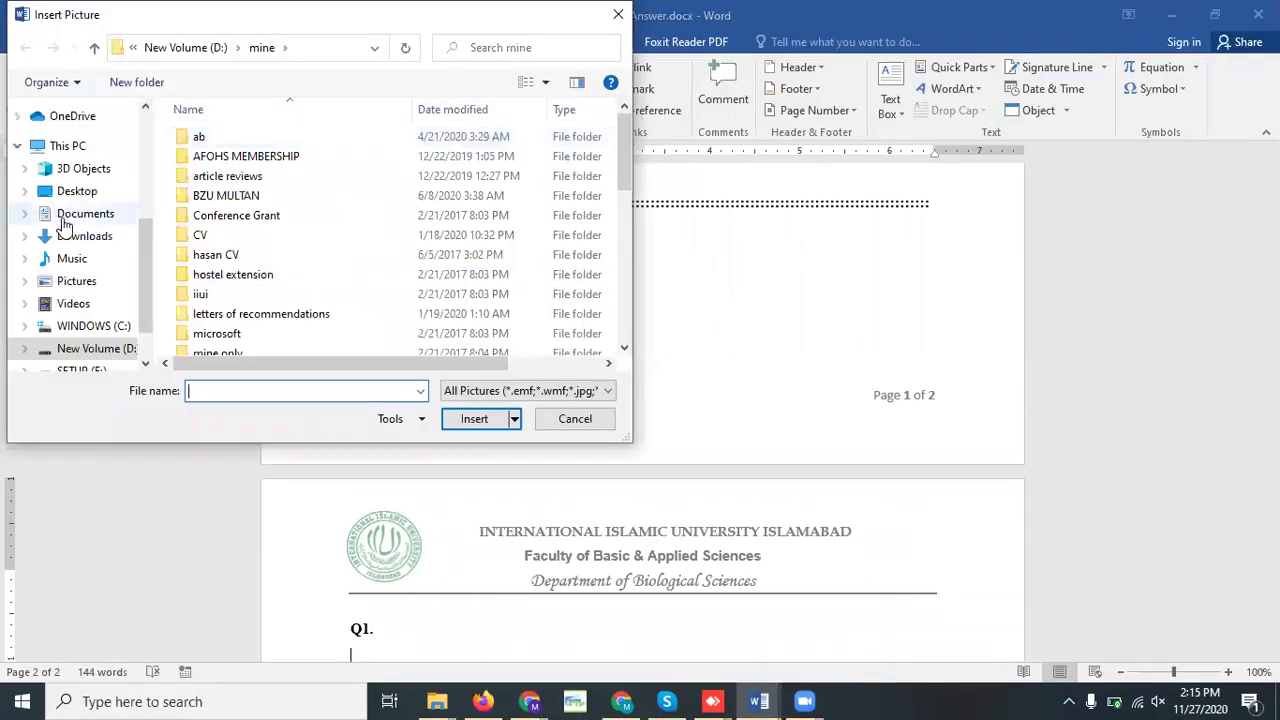
left_click(70, 193)
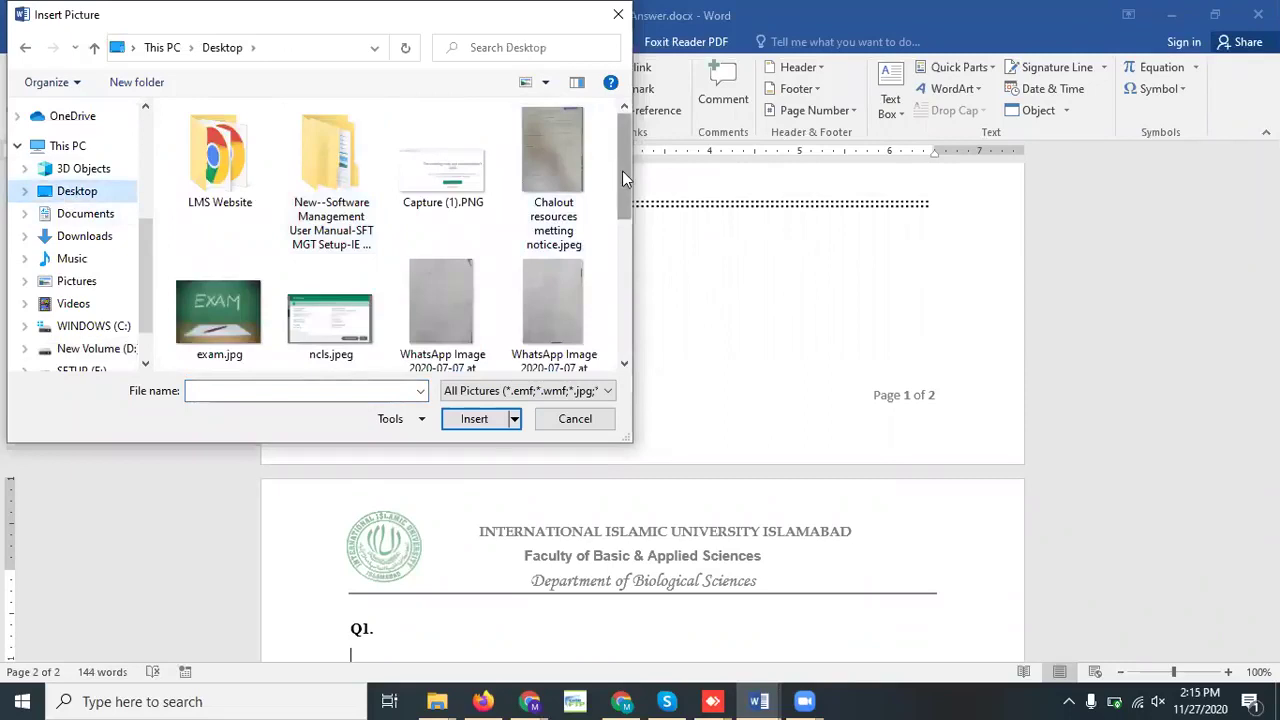
left_click_drag(622, 171, 622, 185)
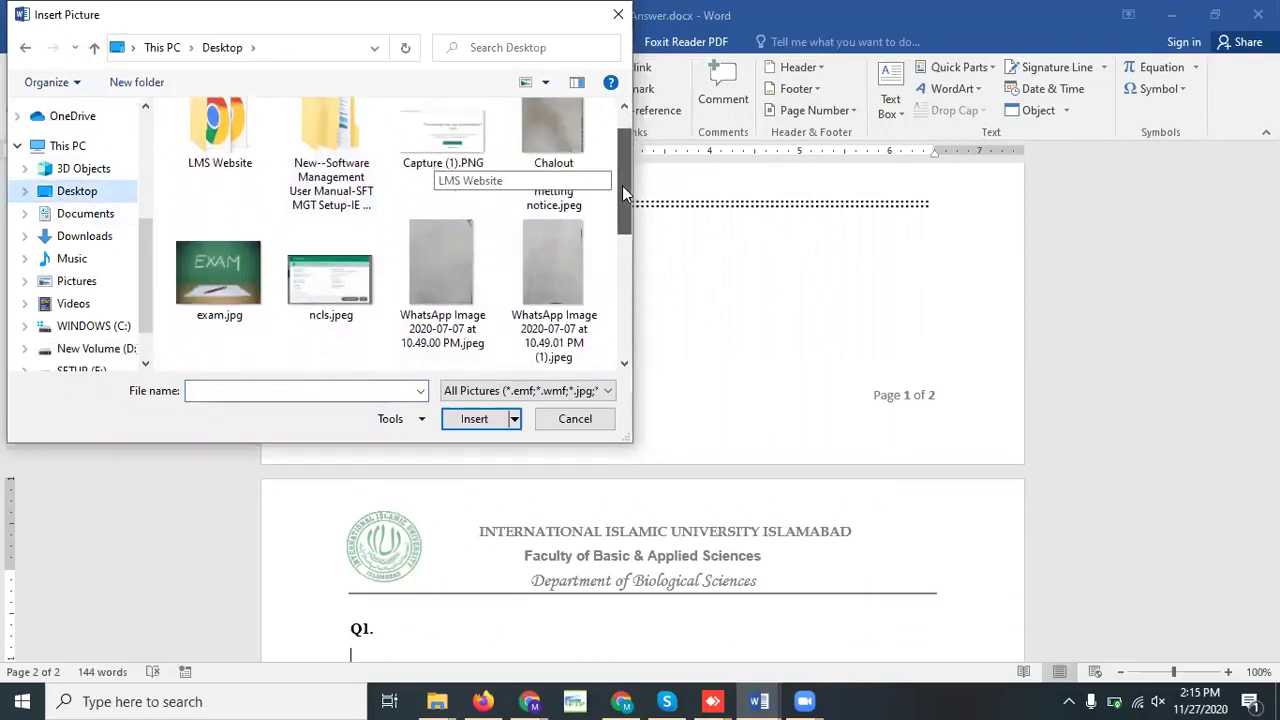
left_click(548, 268)
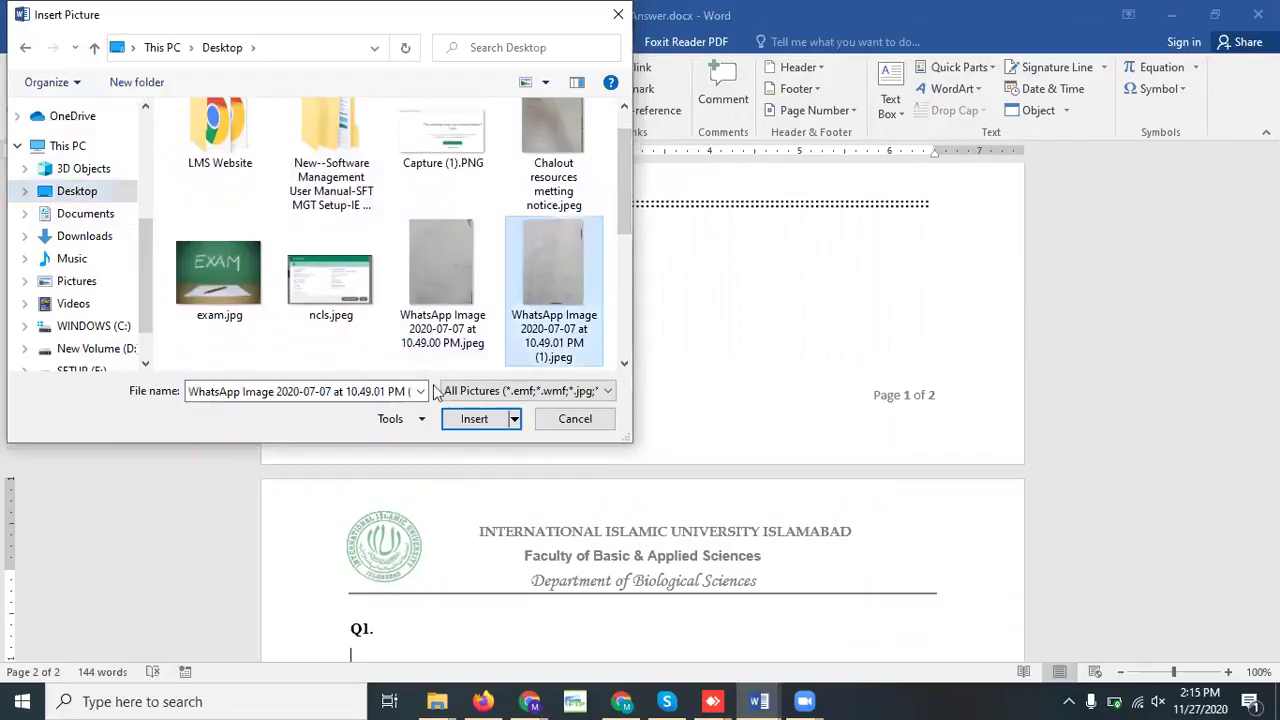
left_click(474, 419)
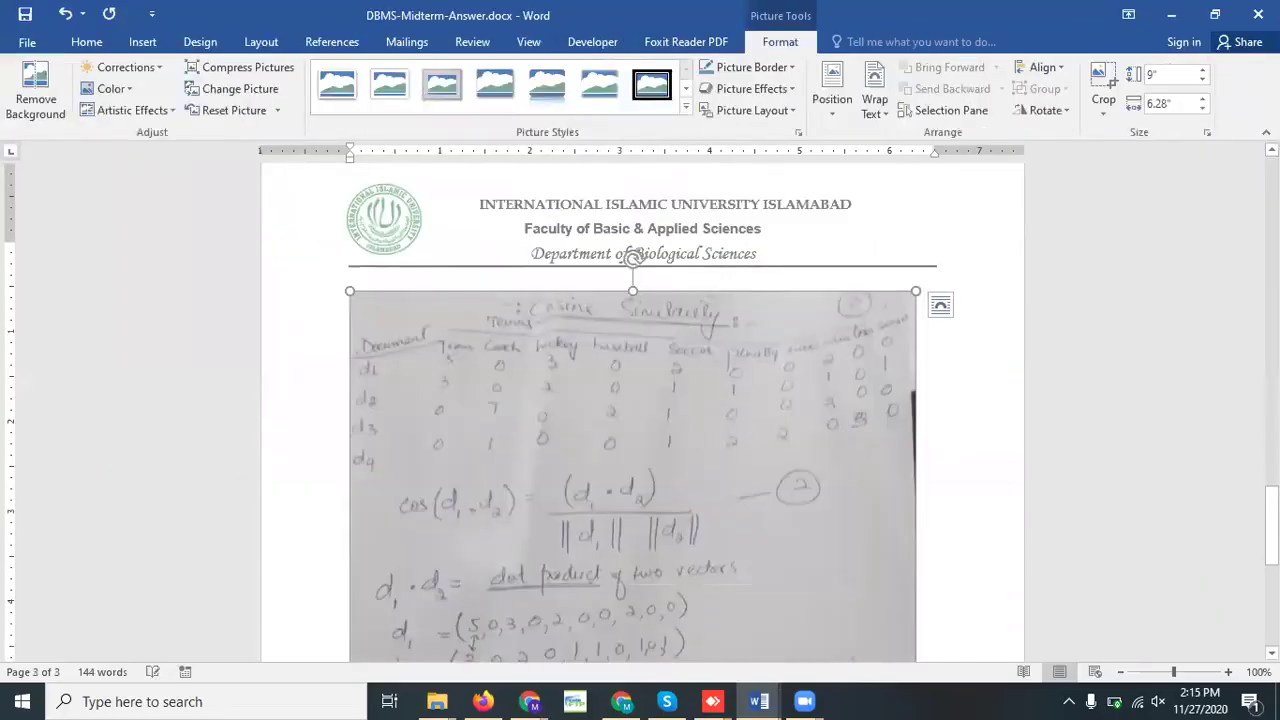
Shorten the Q1 photo to 7.89" high so it fits on page 2
left_click_drag(1271, 525, 1271, 557)
scroll(551, 538, "down", 6)
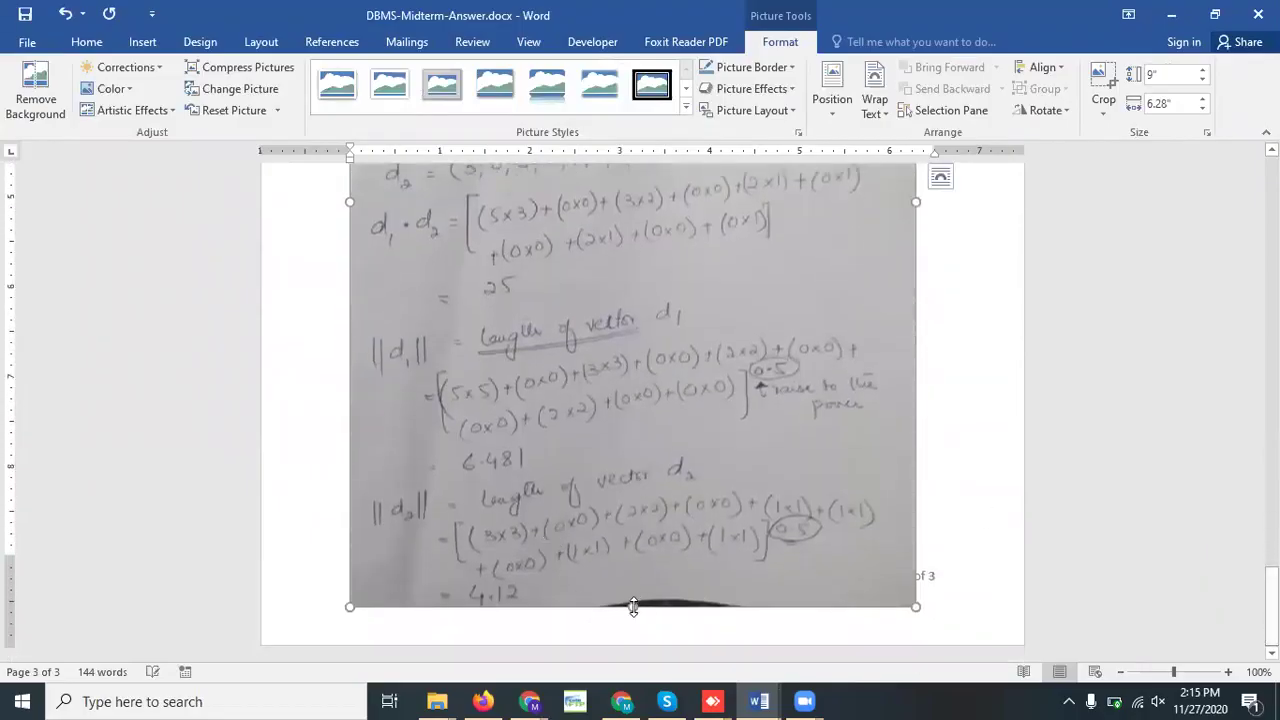
left_click_drag(632, 606, 626, 509)
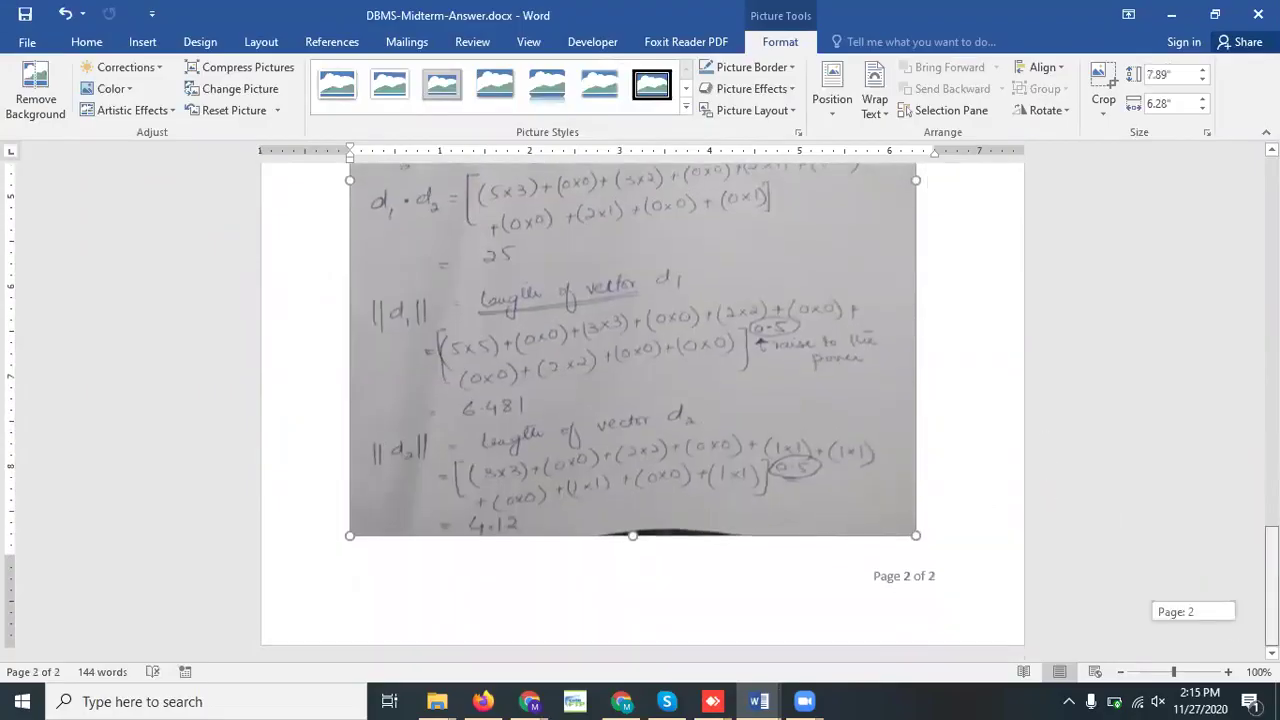
Type the 'Q2.' heading on page 3 below the photo
left_click(967, 545)
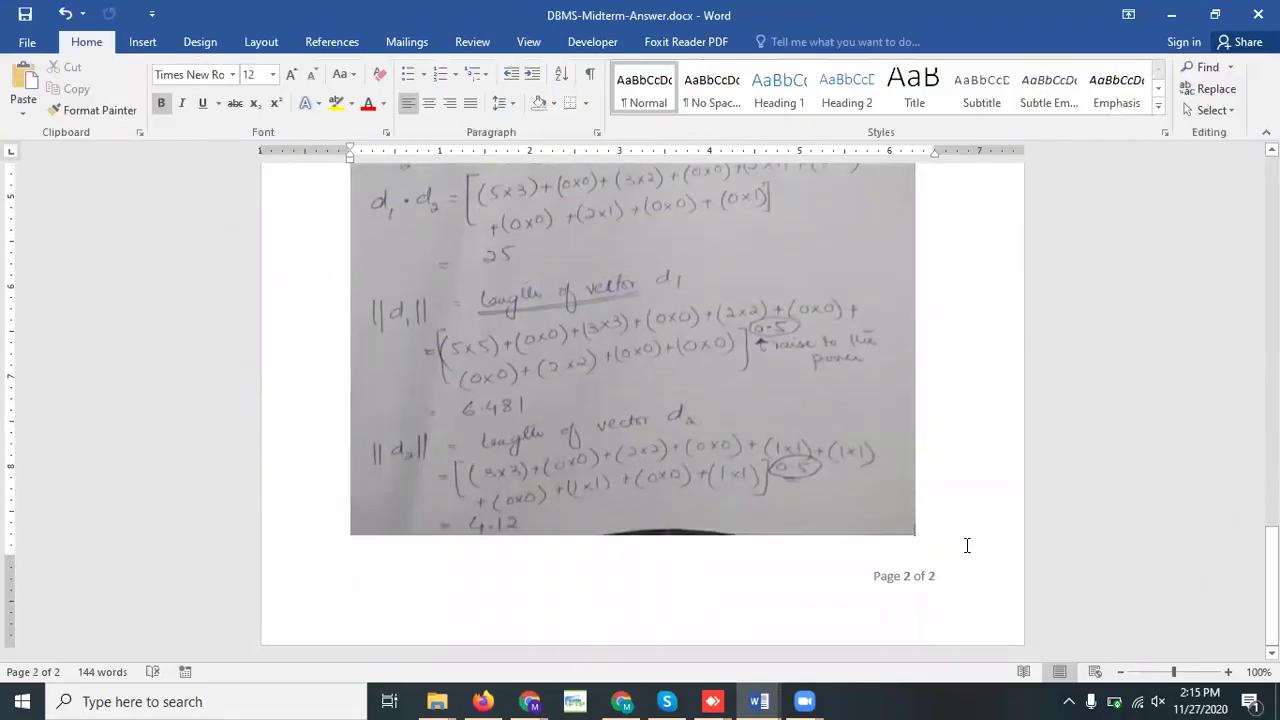
scroll(967, 545, "down", 3)
type("Q2.")
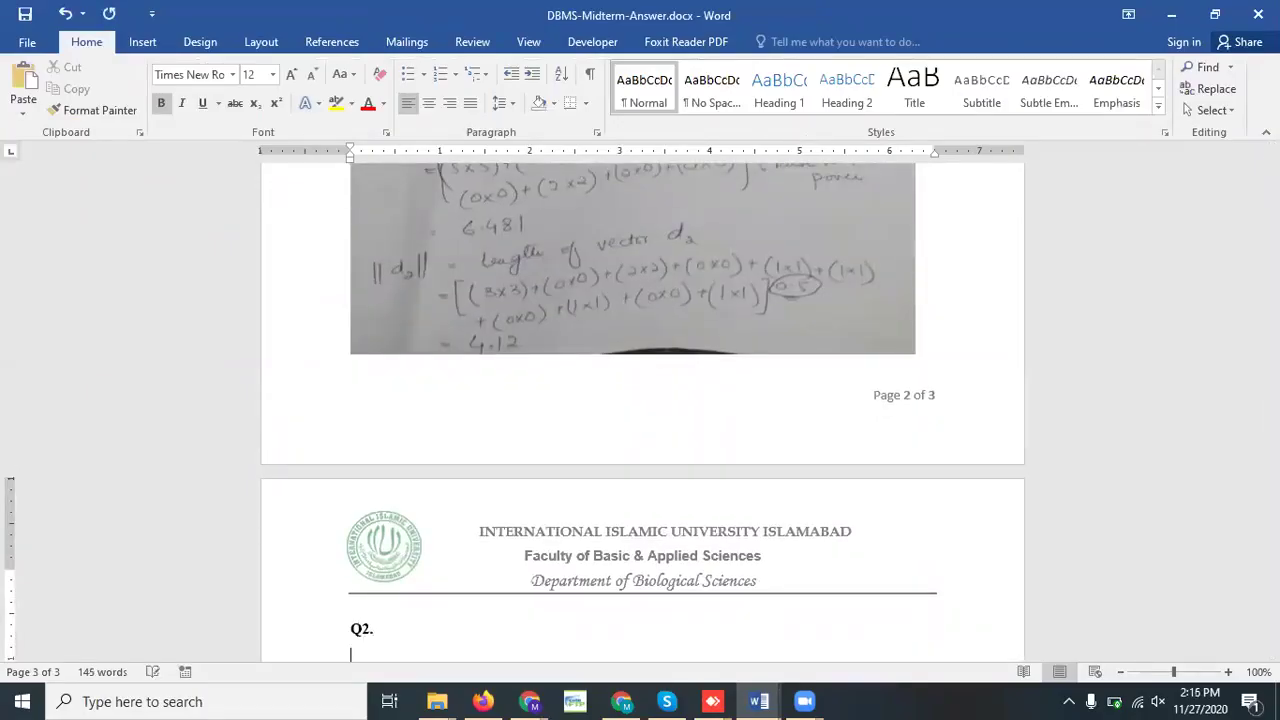
Insert the second WhatsApp answer photo under the Q2 heading
left_click(142, 42)
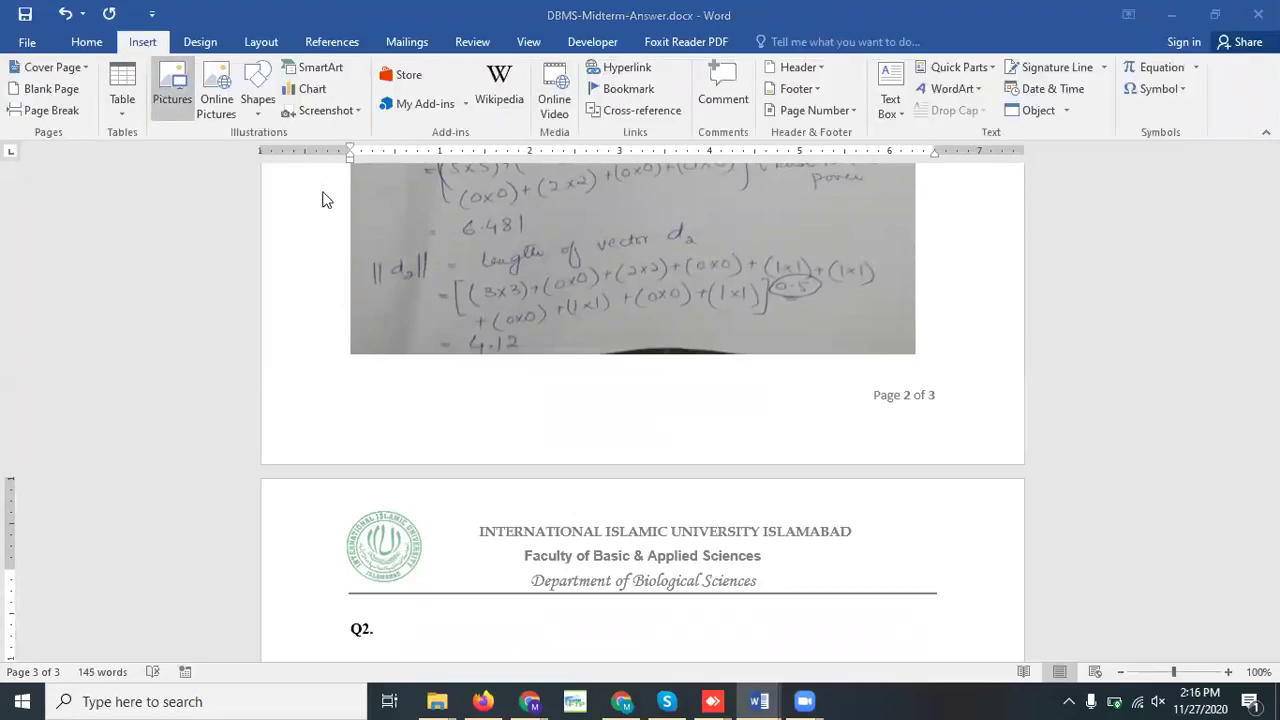
left_click(566, 292)
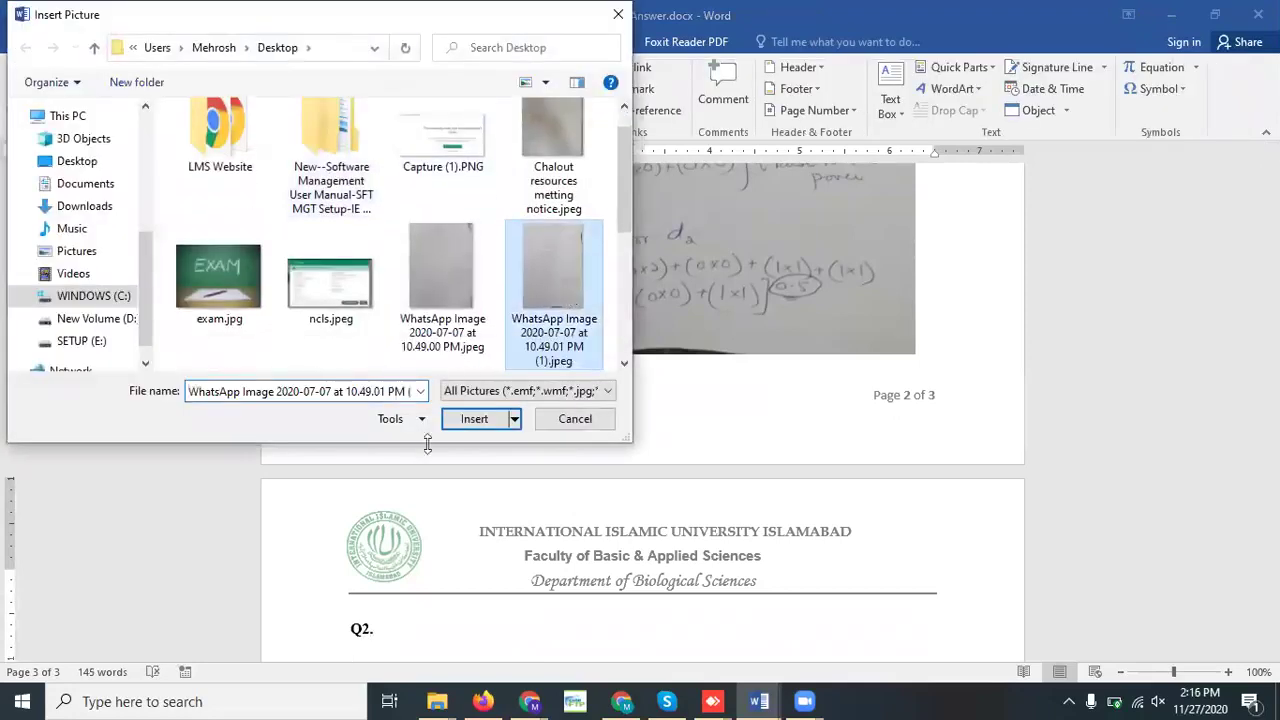
left_click(474, 419)
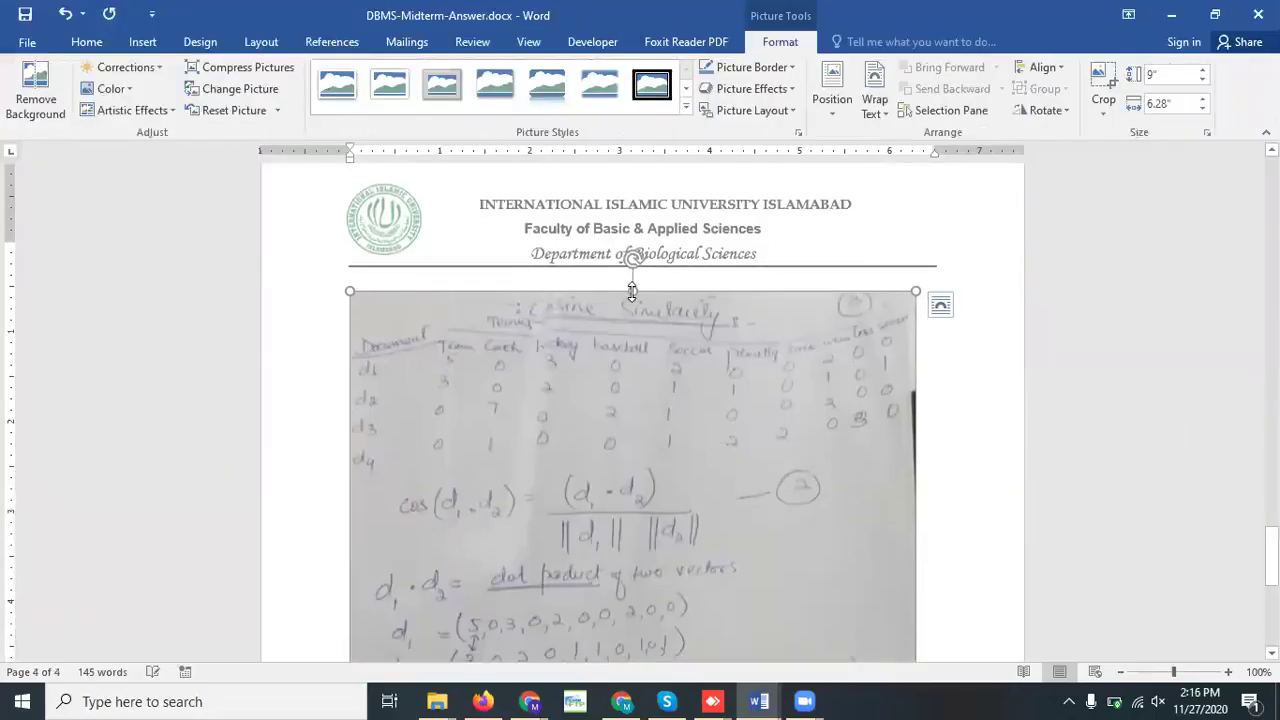
Resize the Q2 photo to 7.68" tall so it fits on page 3
left_click_drag(632, 290, 657, 378)
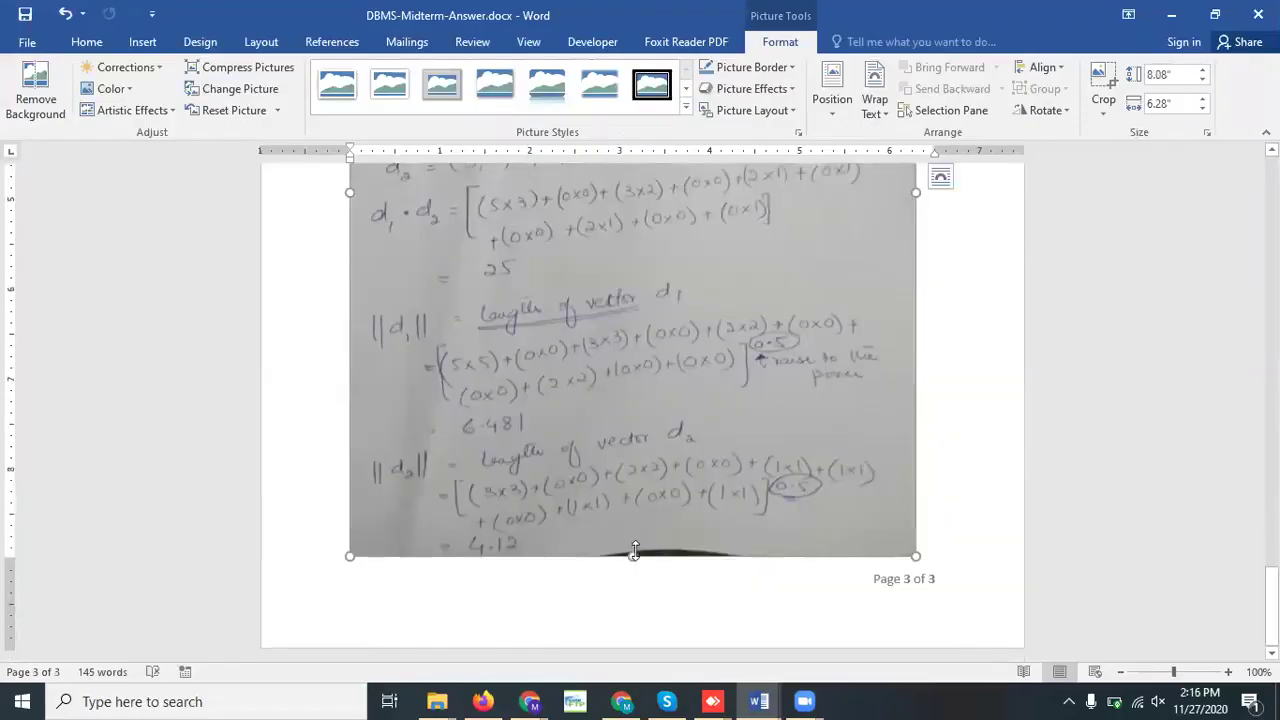
left_click_drag(634, 551, 631, 518)
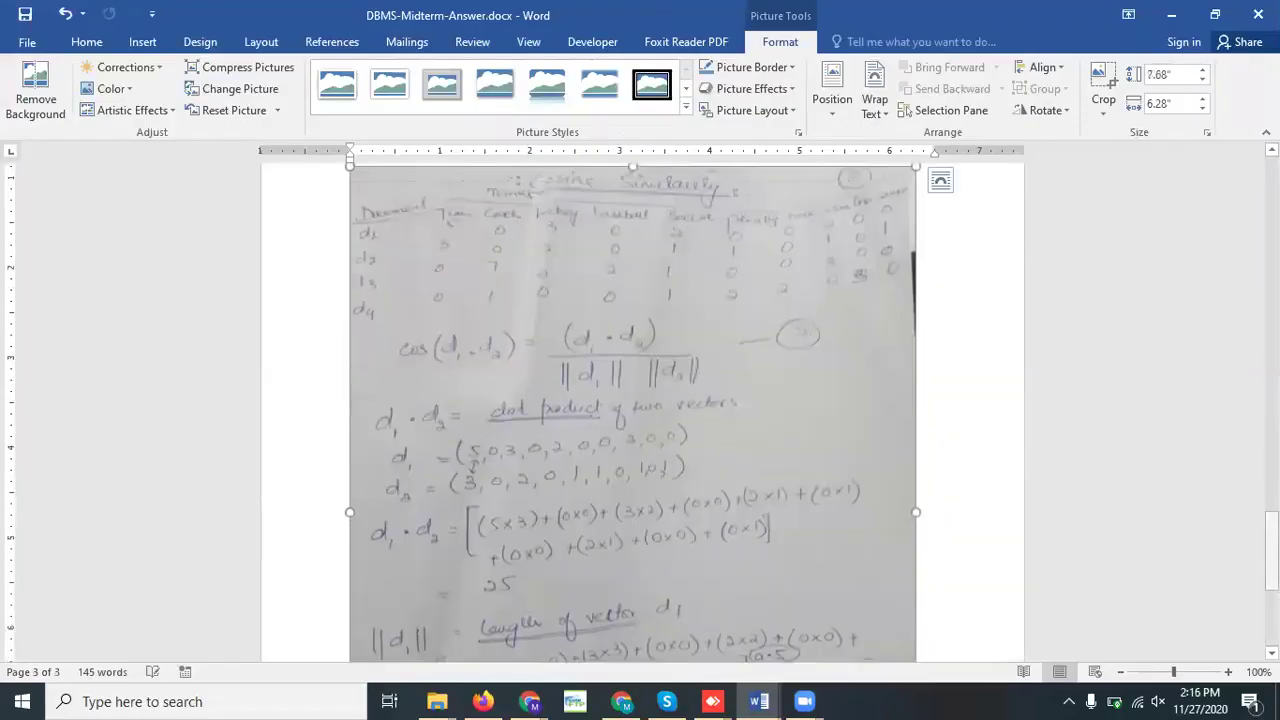
left_click_drag(1271, 555, 1232, 416)
scroll(1247, 474, "down", 15)
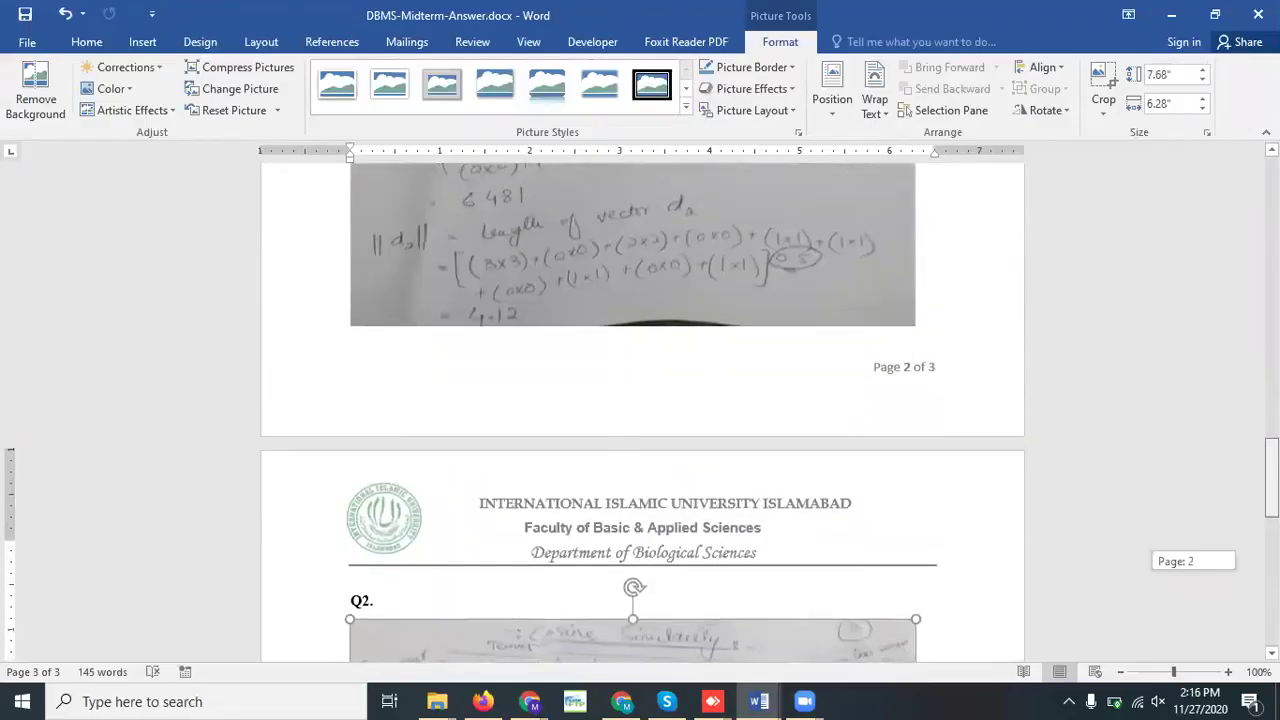
scroll(637, 413, "down", 2)
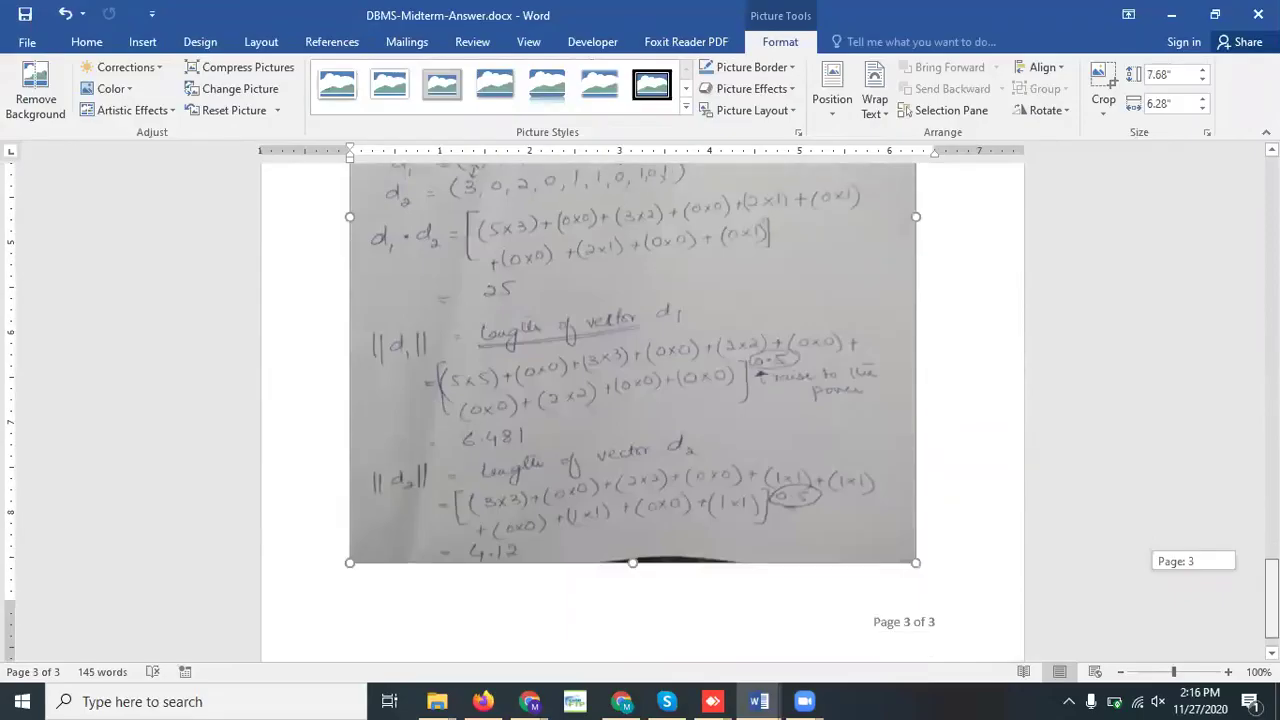
Save the document, then save a PDF copy as DBMS-Midterm-Answer.pdf in the Midterm folder
left_click(27, 41)
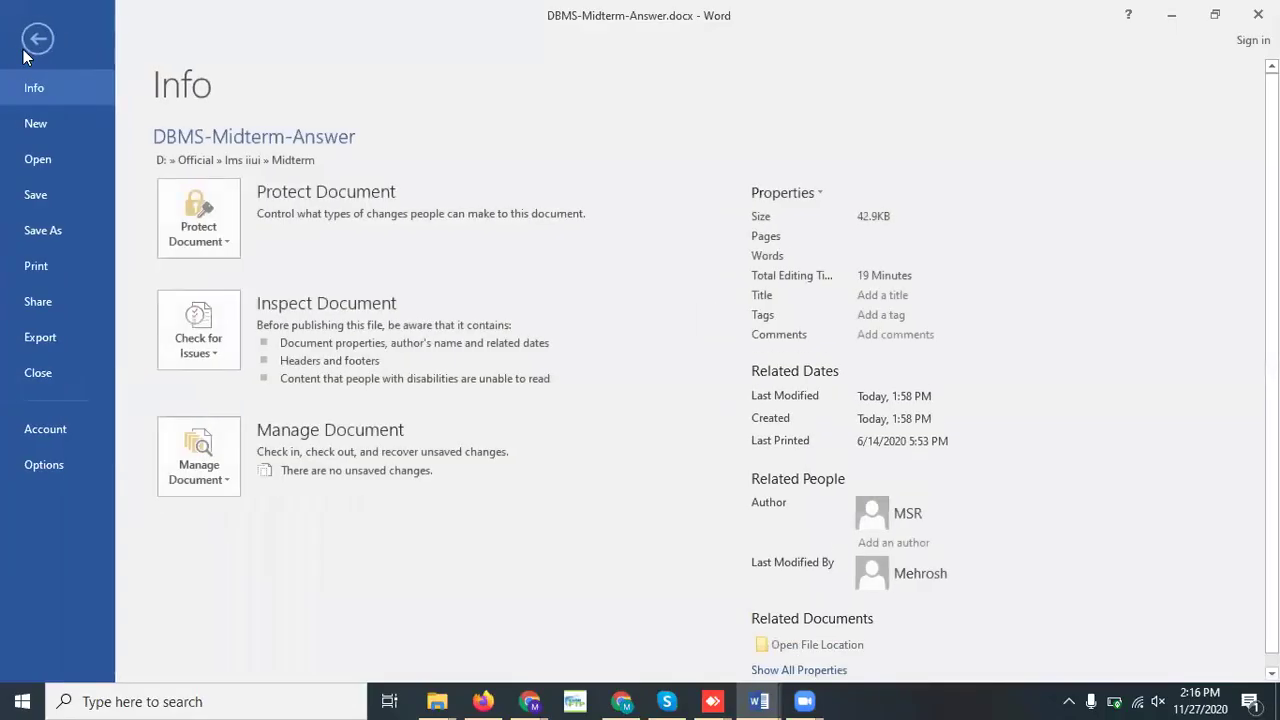
left_click(31, 196)
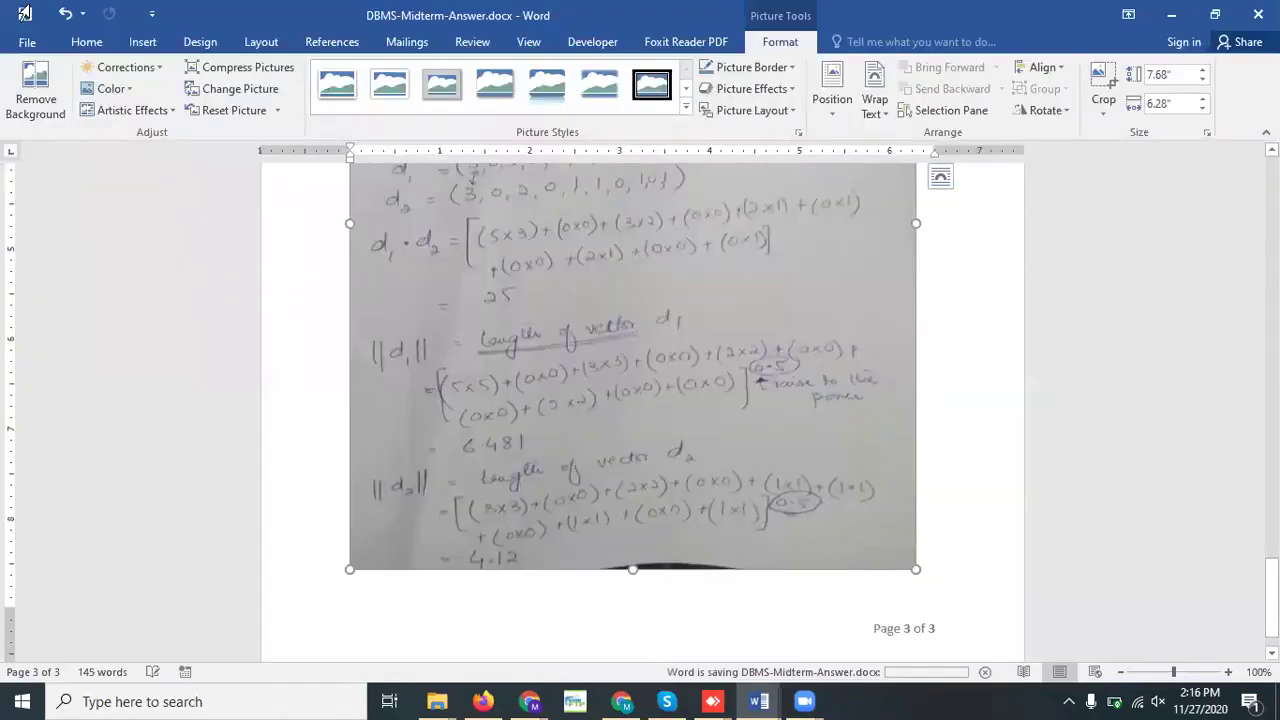
left_click(27, 45)
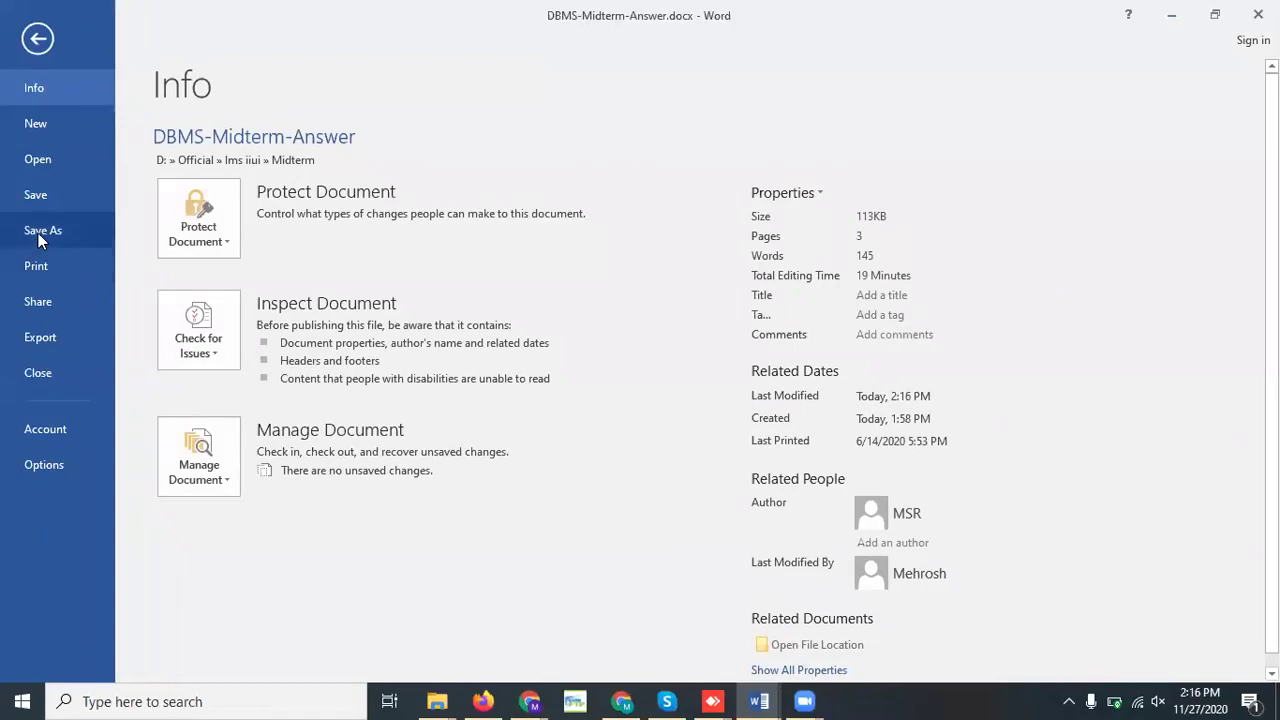
left_click(41, 236)
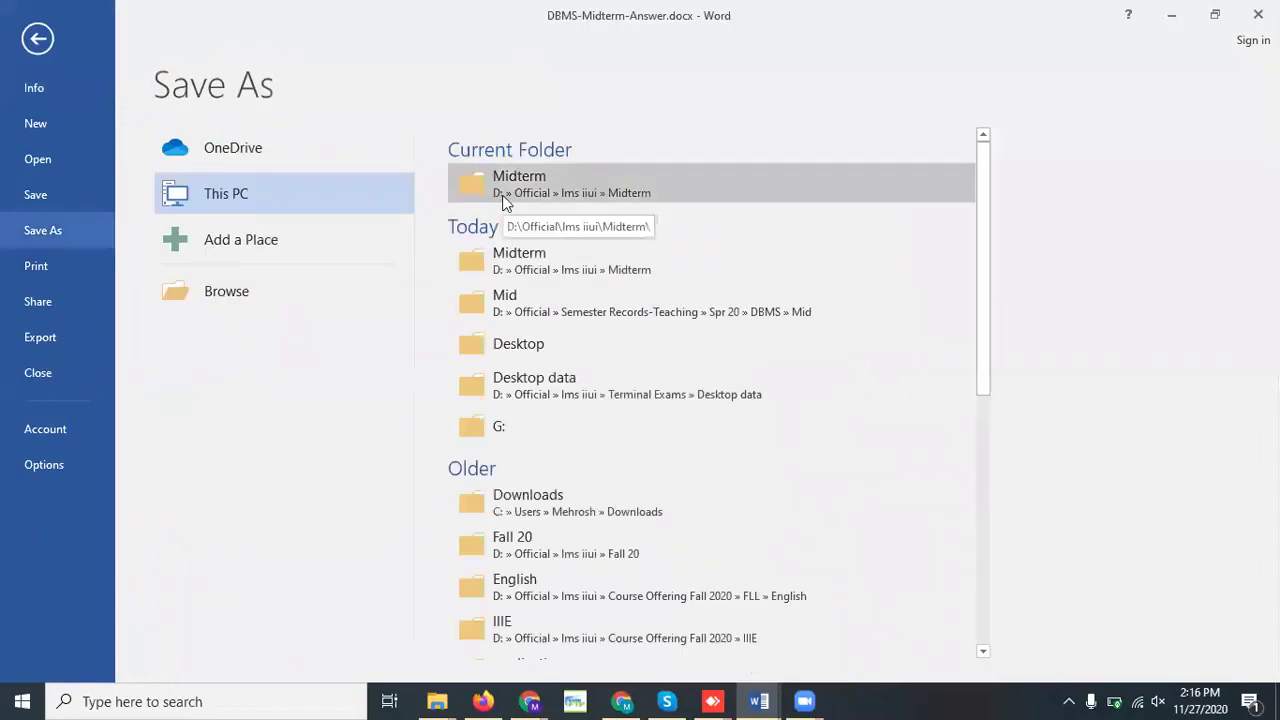
left_click(504, 200)
left_click(263, 345)
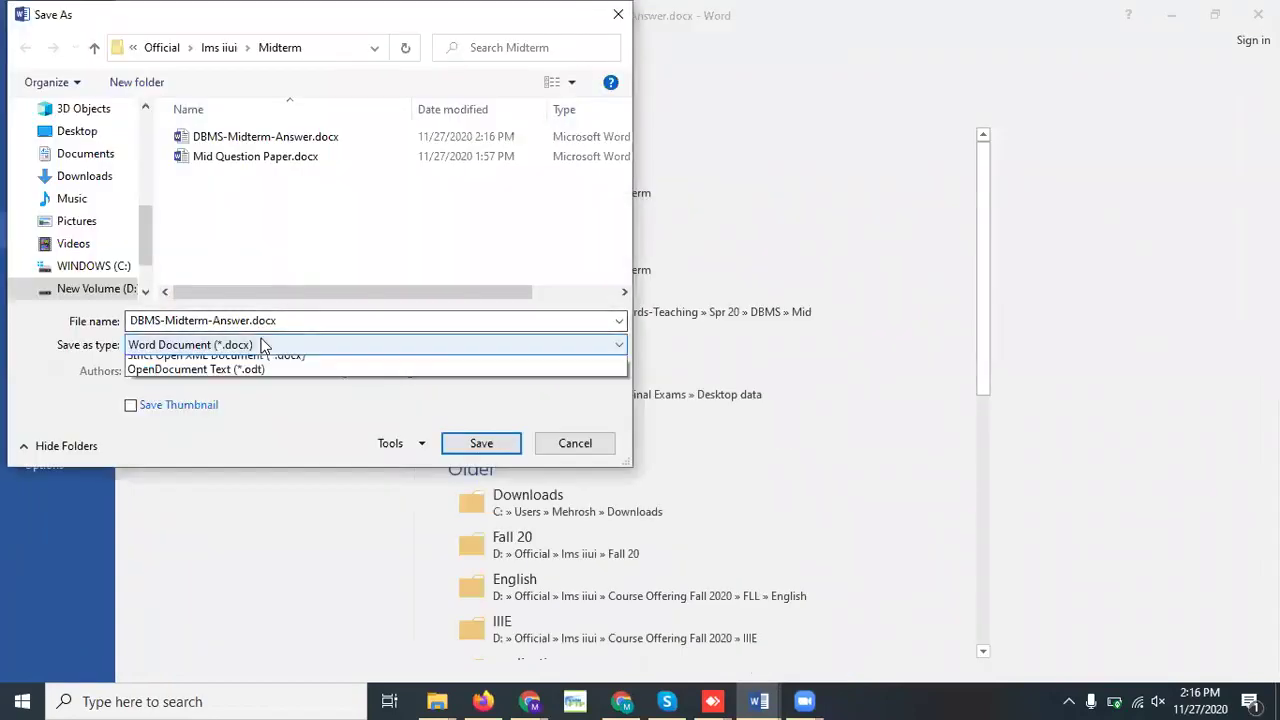
left_click(210, 452)
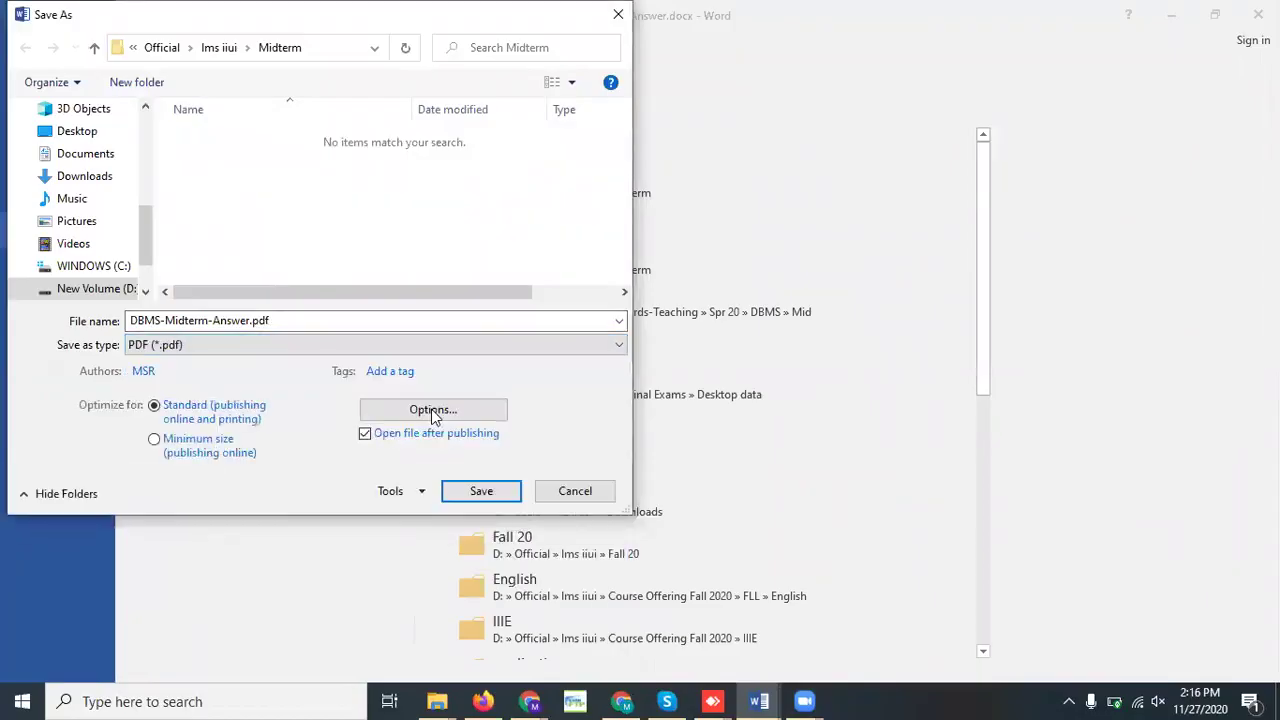
left_click(472, 492)
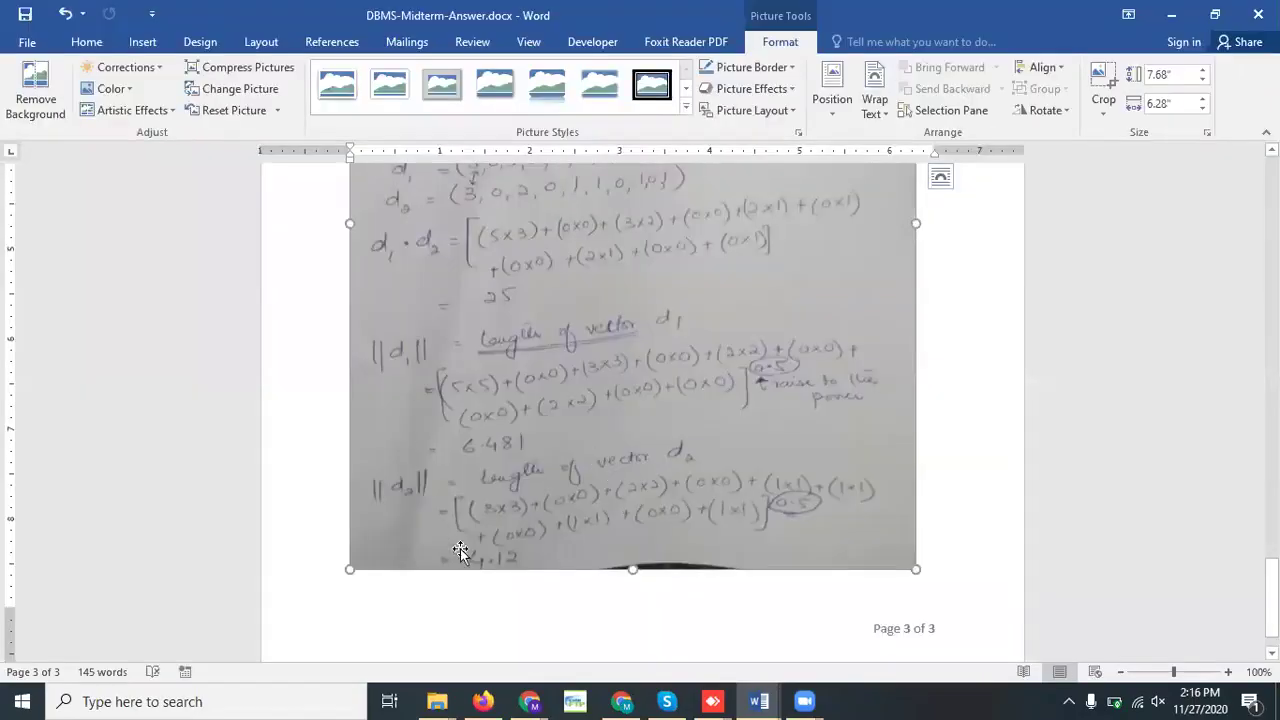
Switch to Google Classroom in Chrome and open the 'Midterm Exam, Fall 2020' form attachment
mouse_move(531, 701)
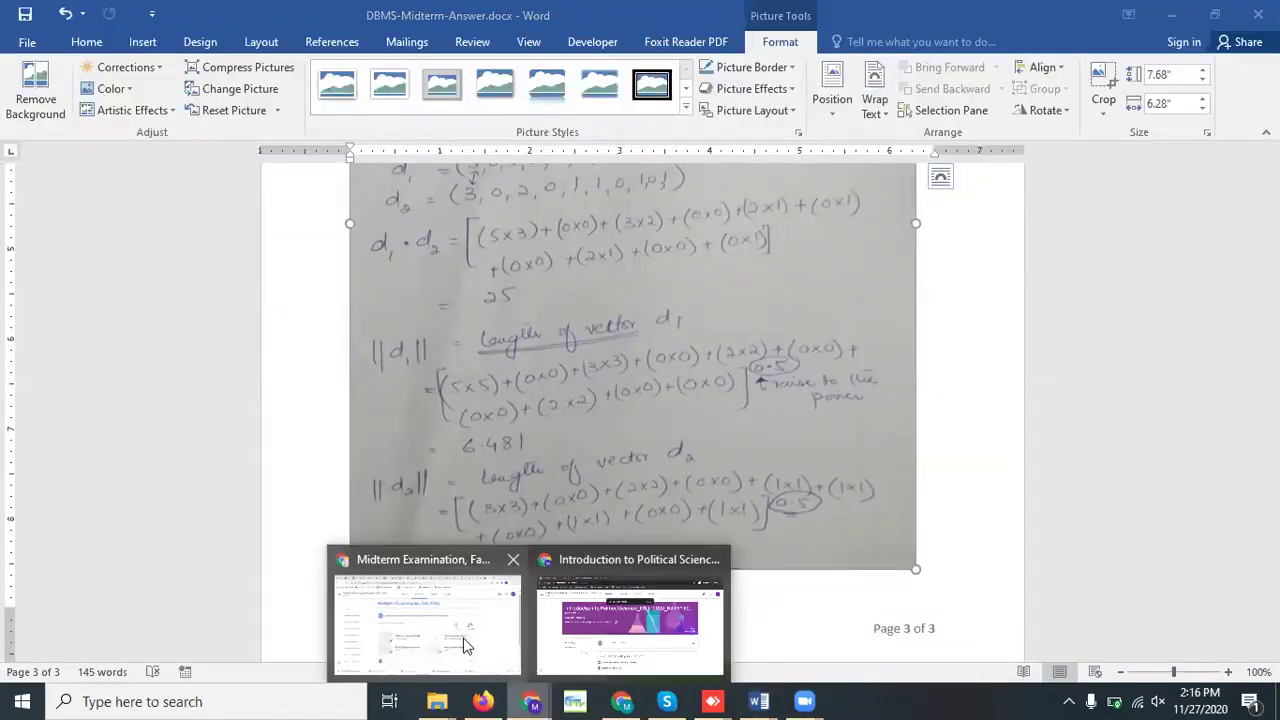
left_click(463, 628)
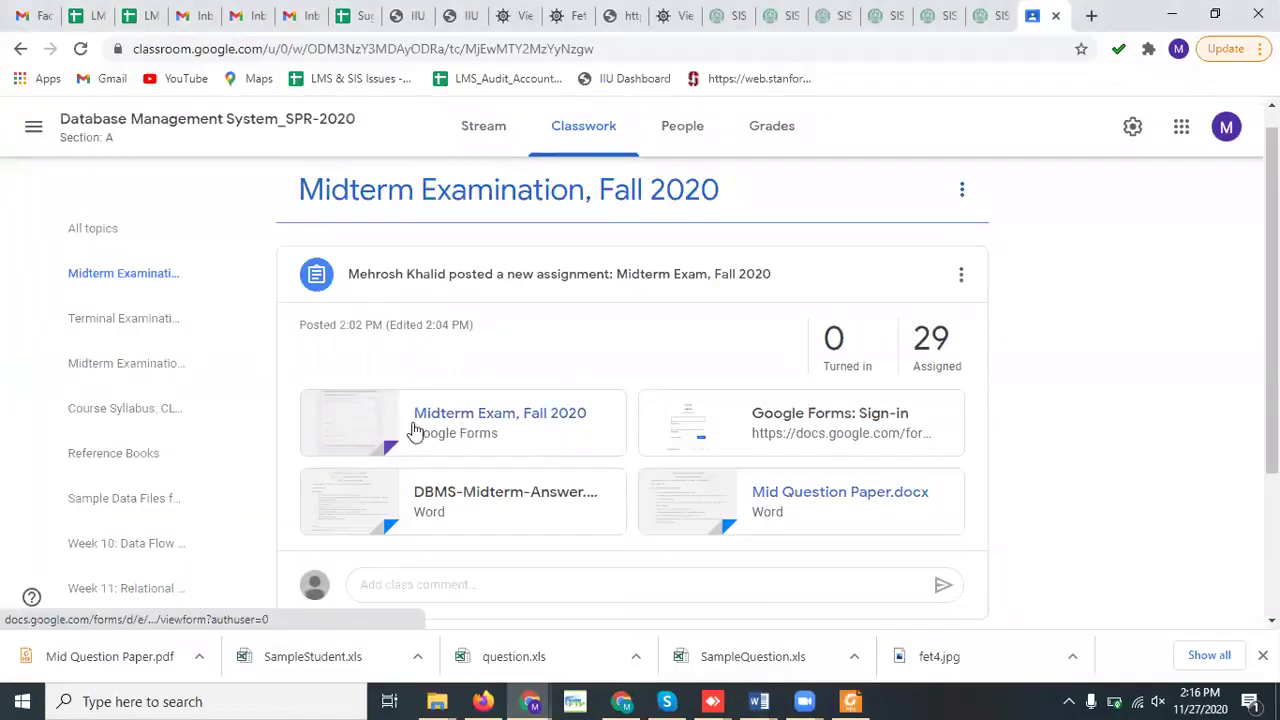
key("alt+Tab")
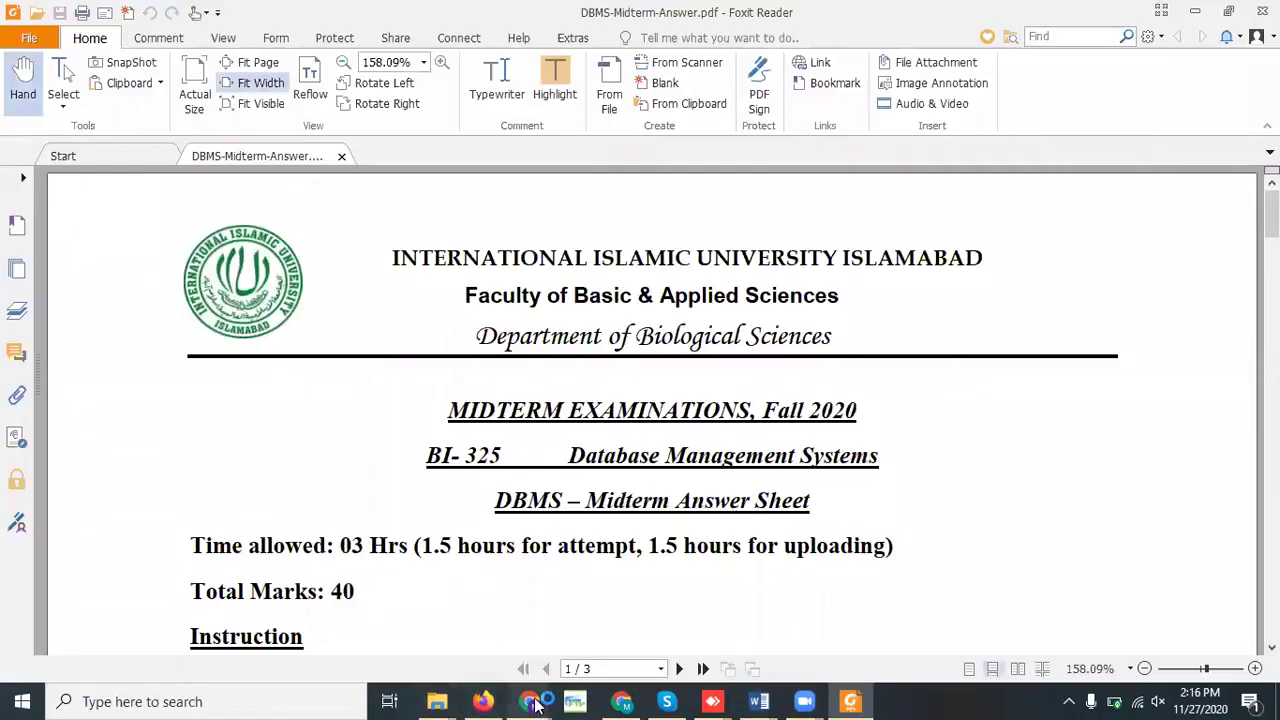
mouse_move(535, 705)
left_click(433, 596)
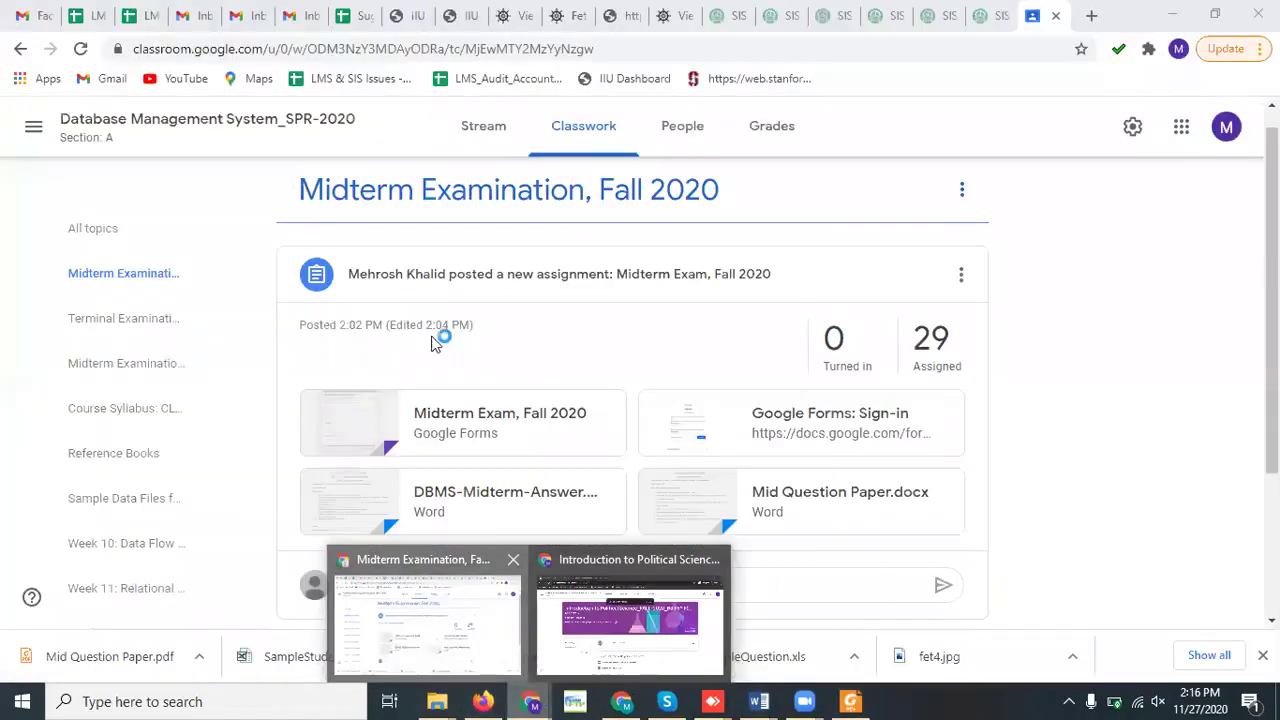
left_click(460, 416)
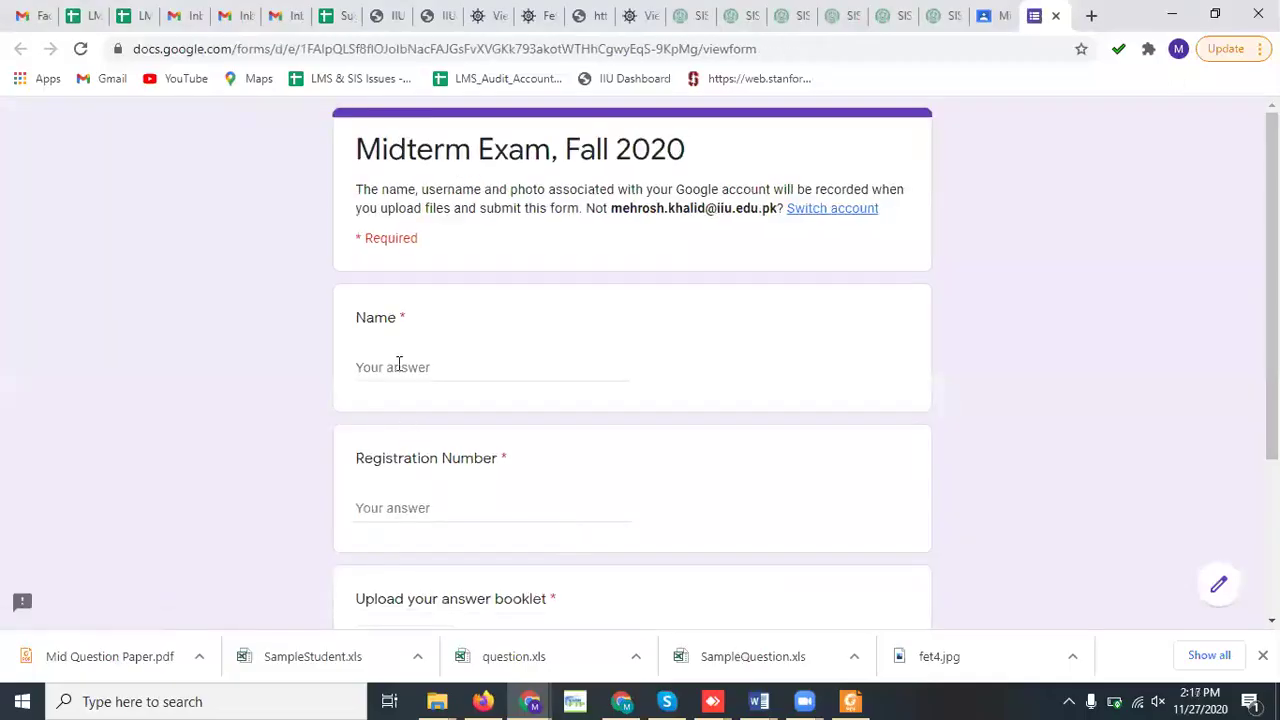
Type the student's name and registration number into the form's Name and Registration Number fields
left_click(398, 362)
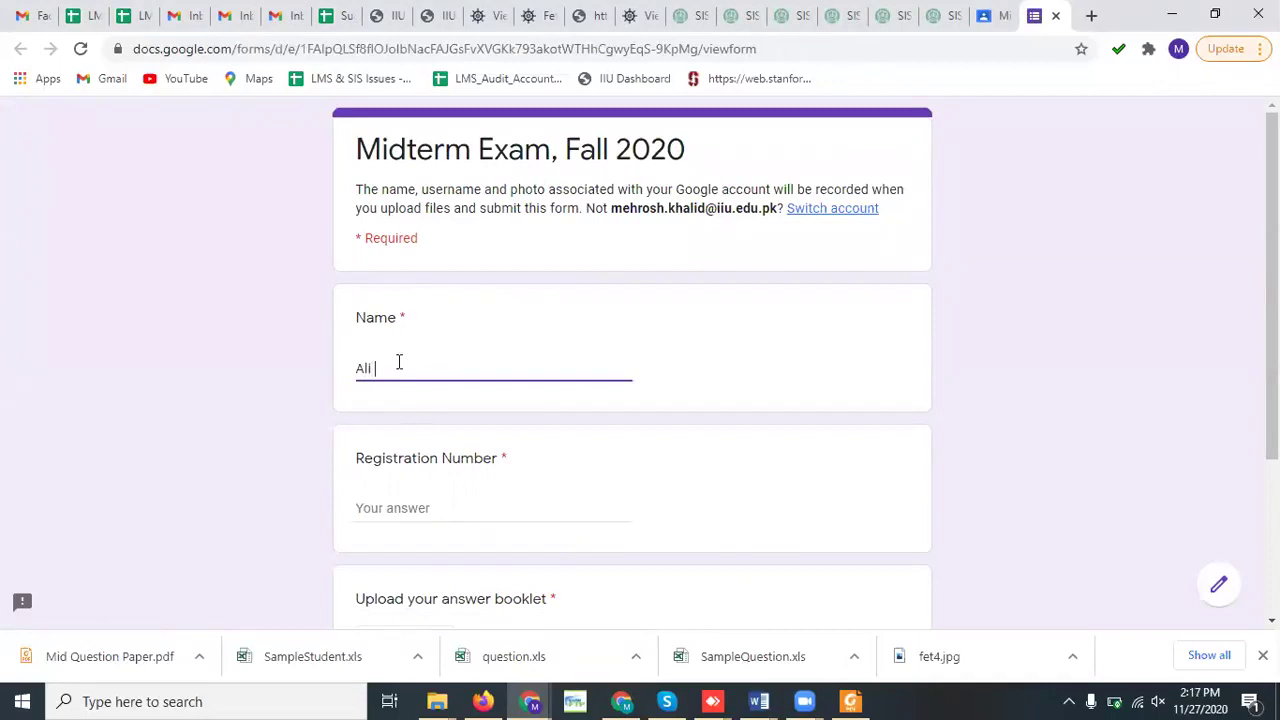
left_click(386, 497)
left_click(386, 507)
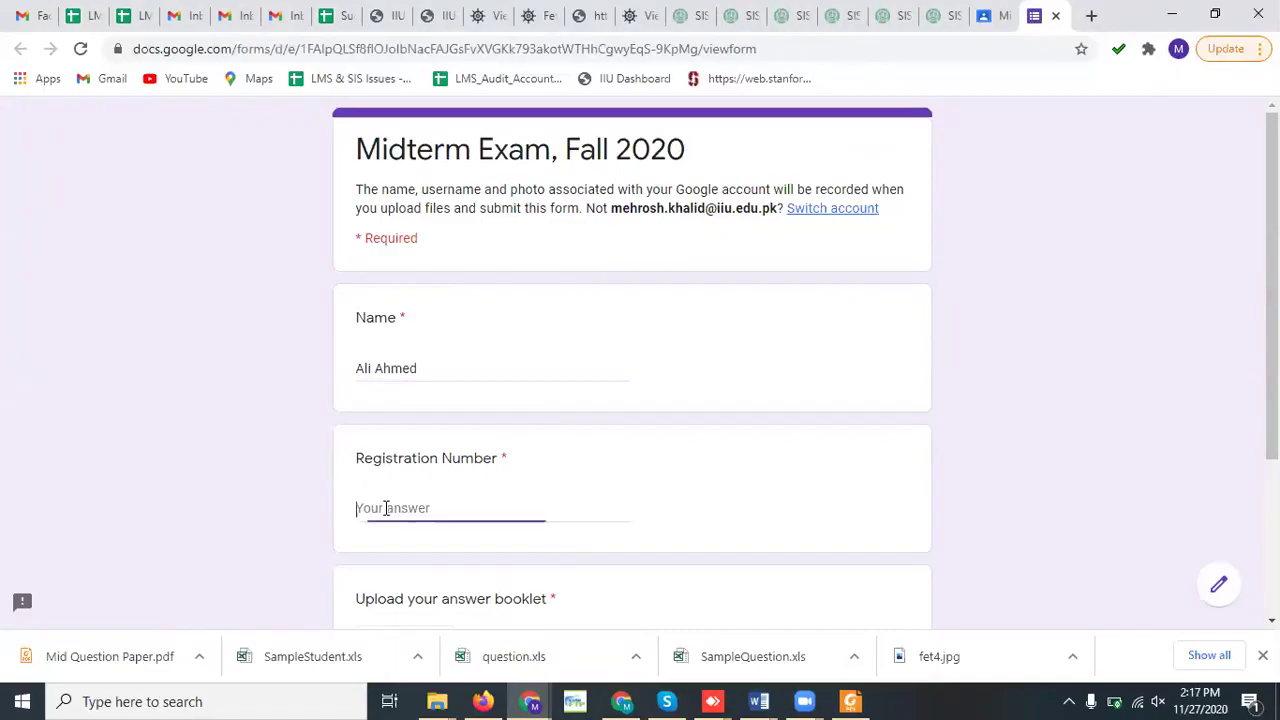
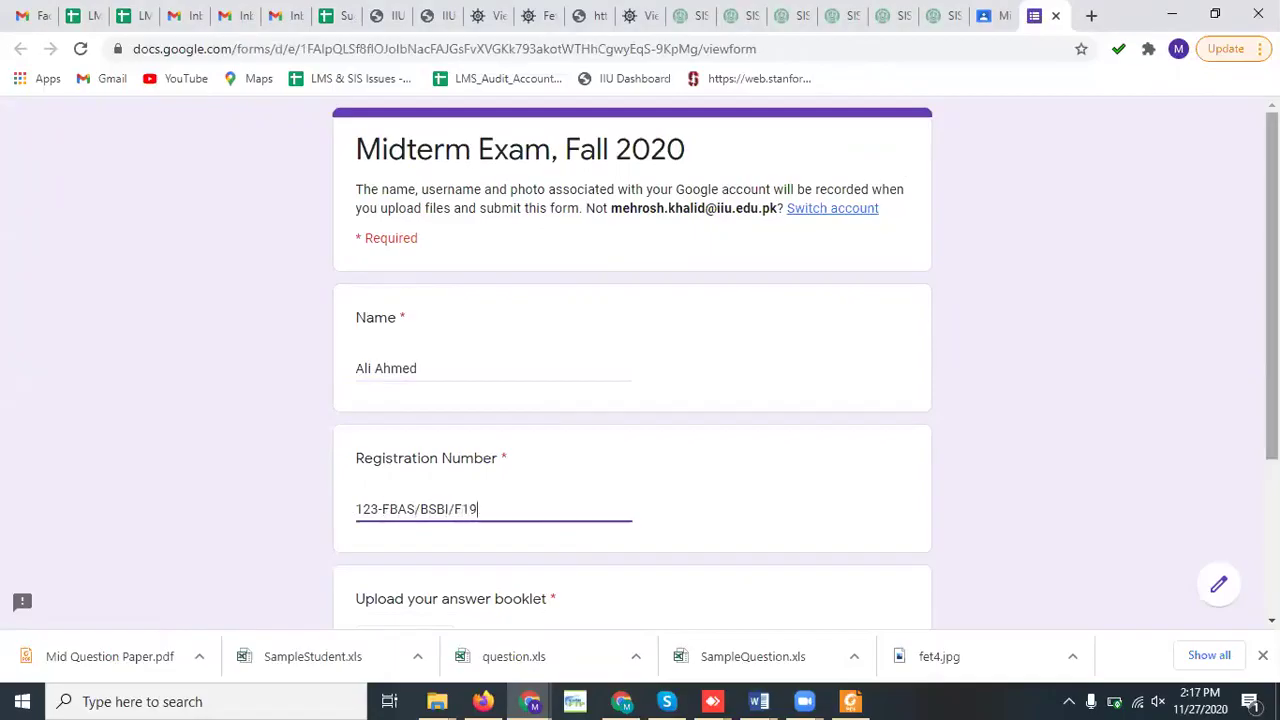
scroll(1270, 300, "down", 3)
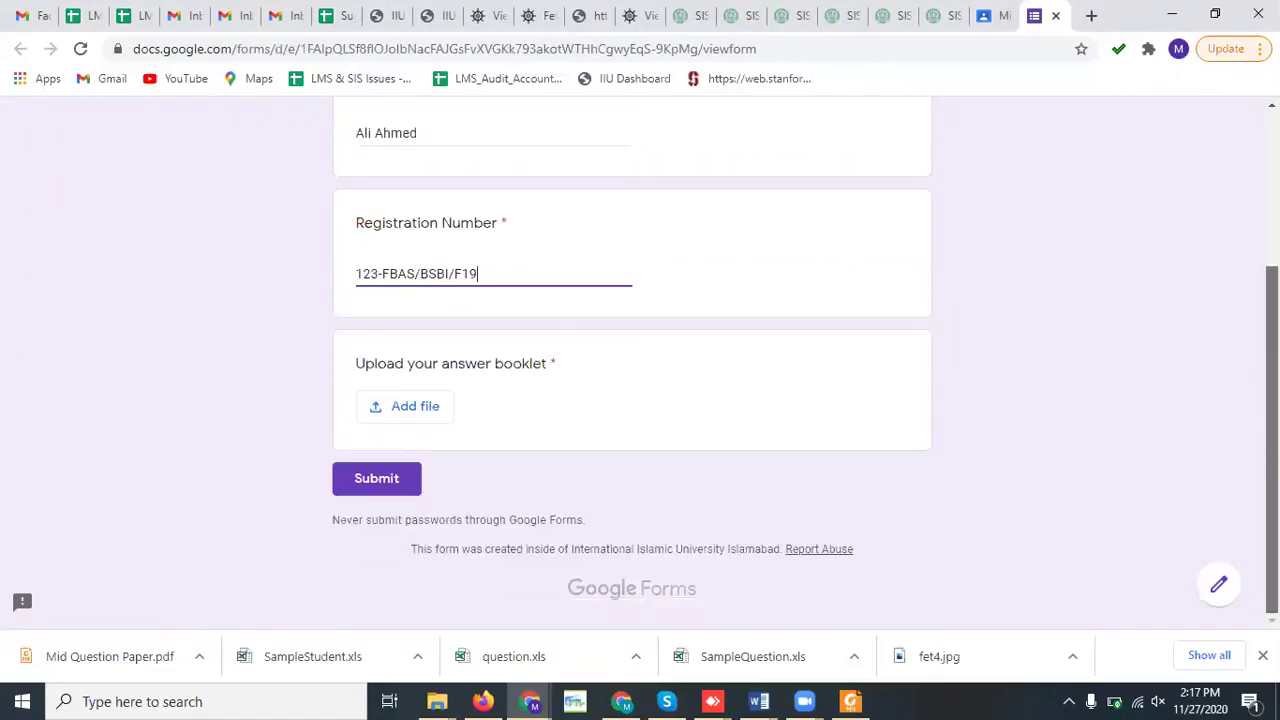
Upload DBMS-Midterm-Answer.pdf from the computer to the answer booklet question
left_click(413, 413)
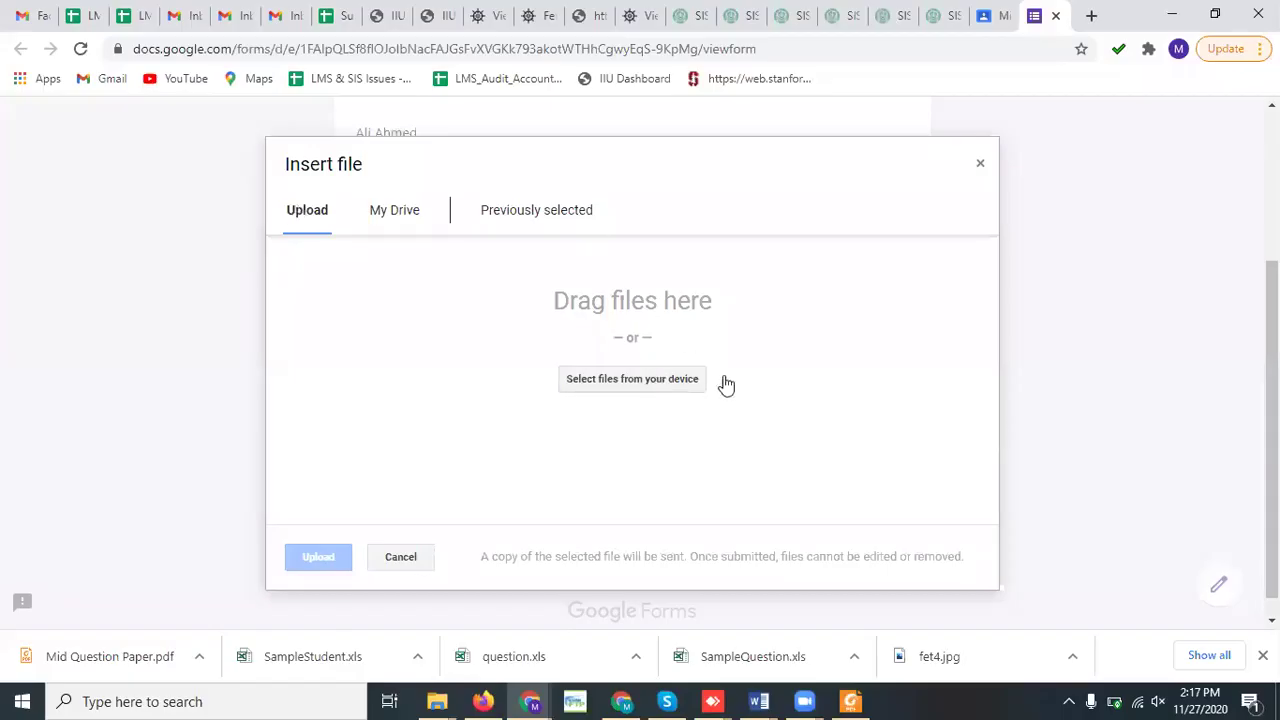
left_click(622, 381)
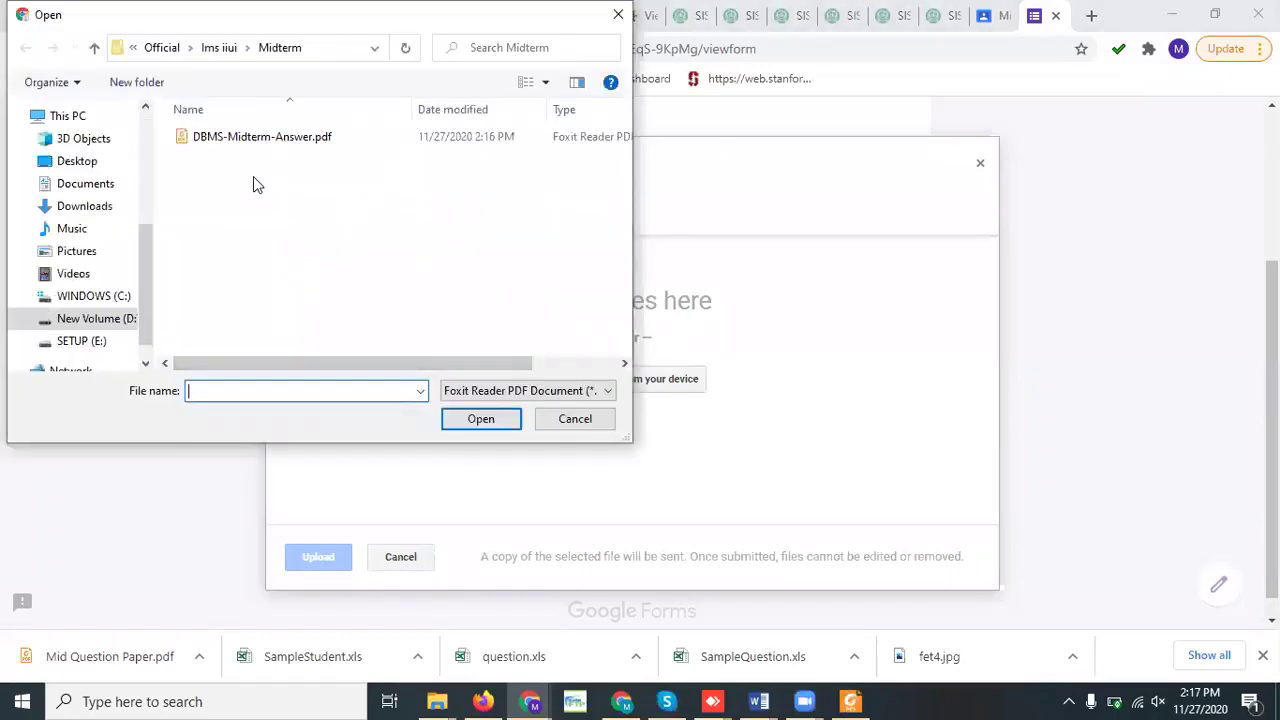
left_click(237, 133)
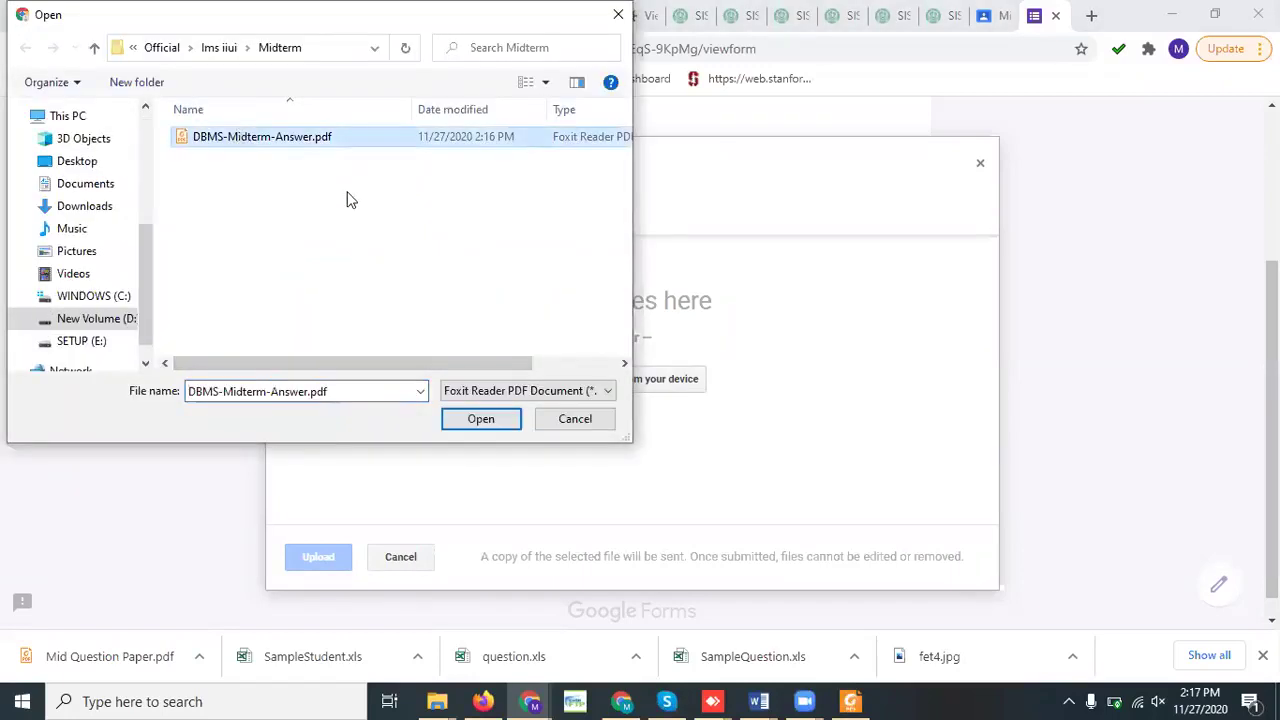
left_click(481, 421)
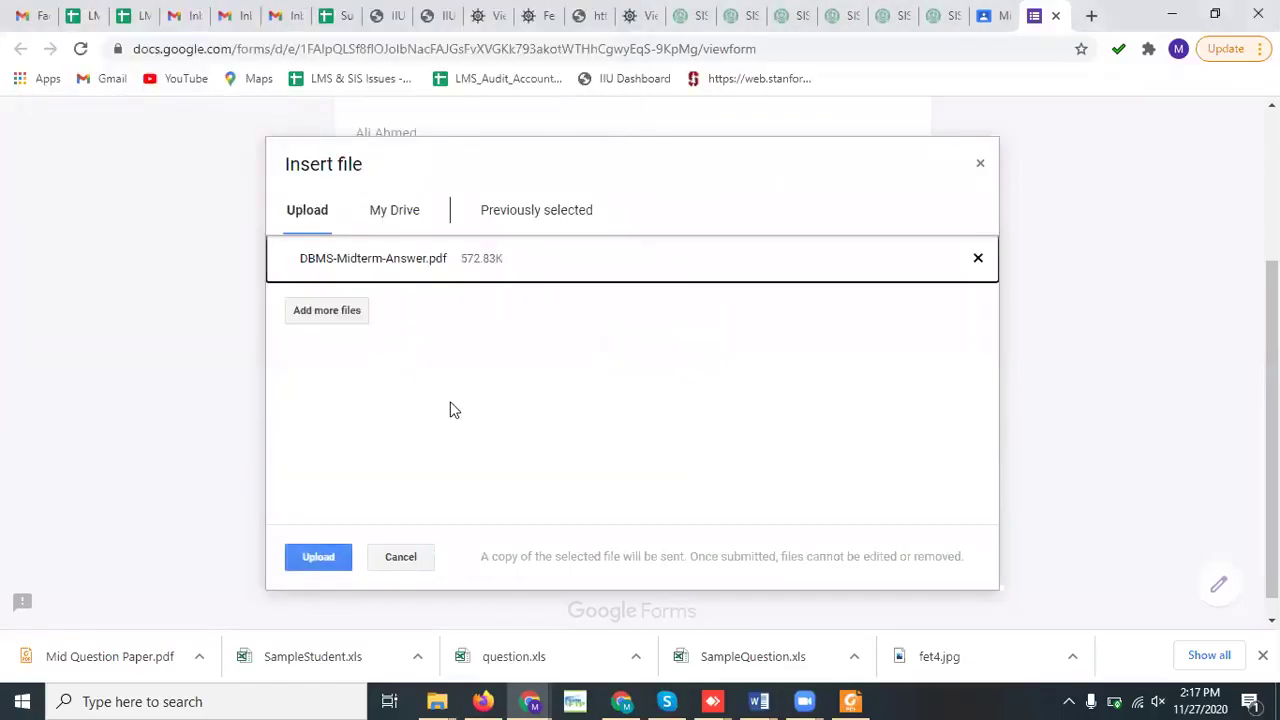
left_click(314, 556)
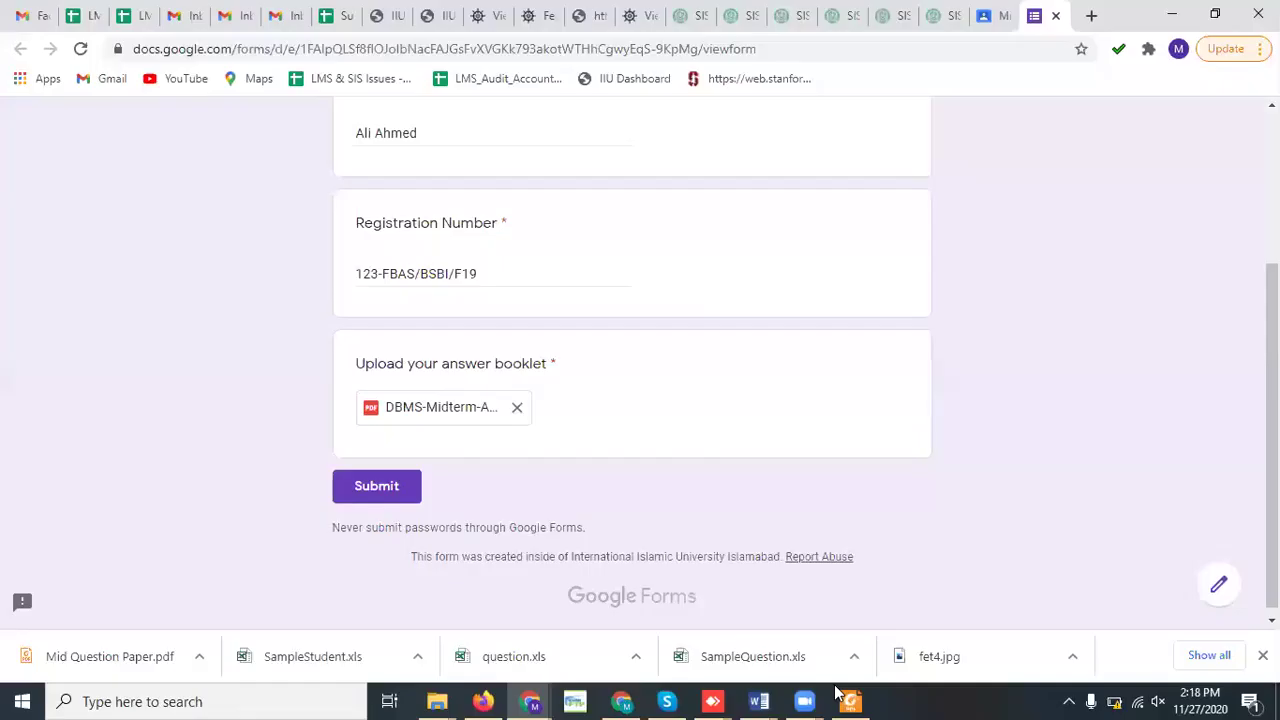
Submit the completed Midterm Exam Google Form
left_click(377, 487)
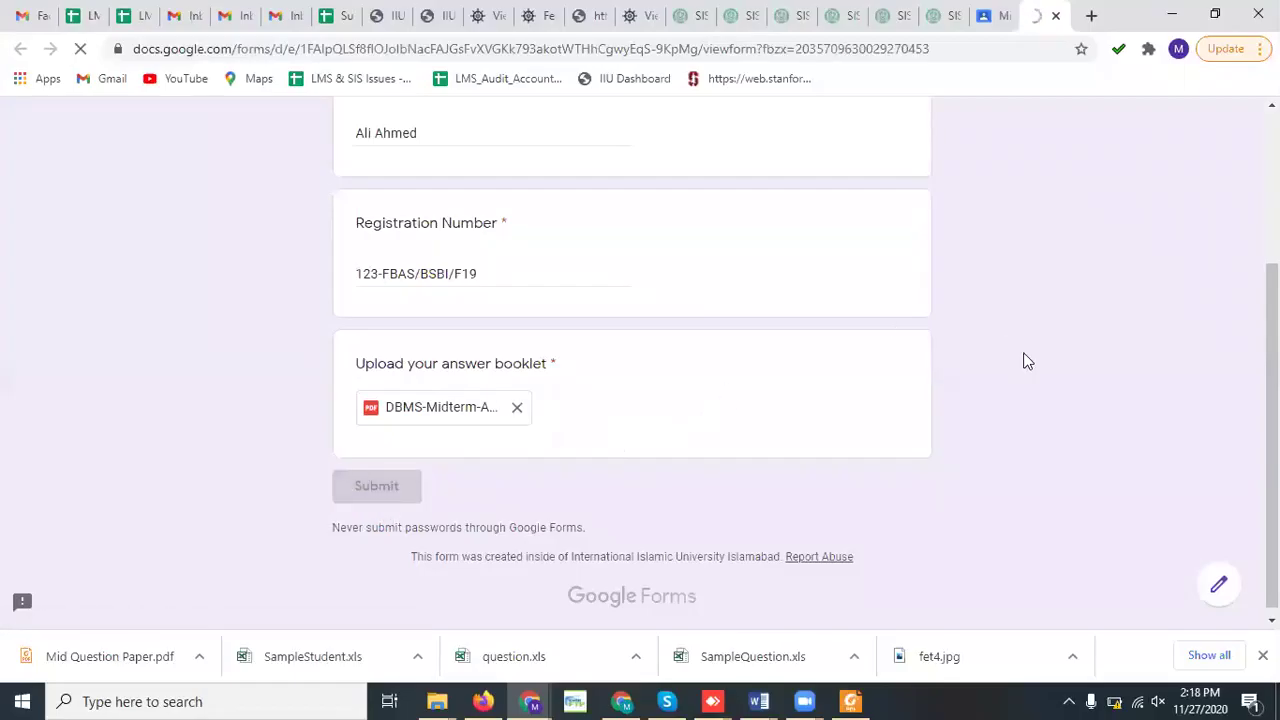